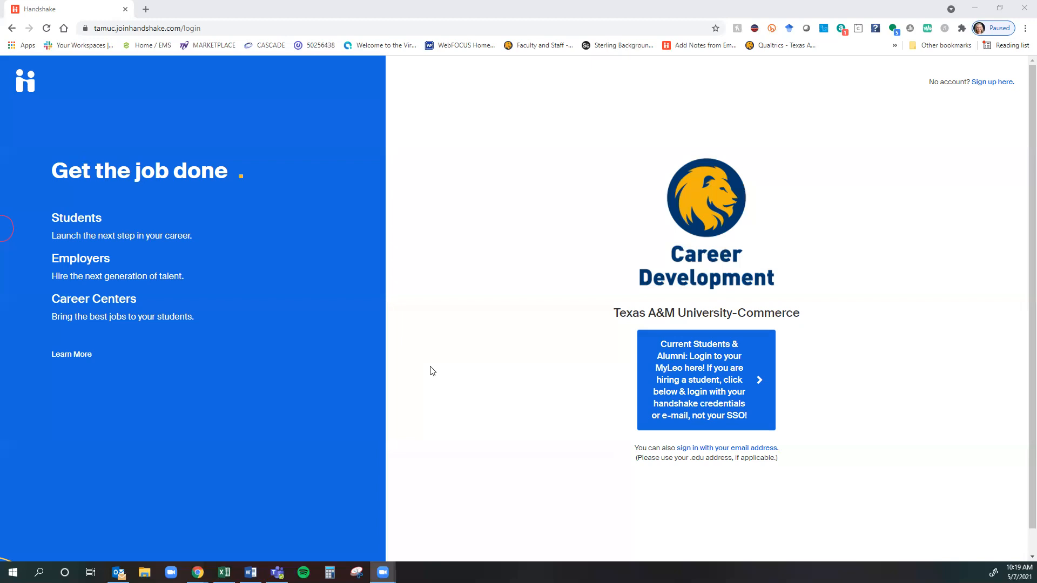
Go to the Hire a Lion page and follow its off-campus employer link to Handshake.
click(435, 209)
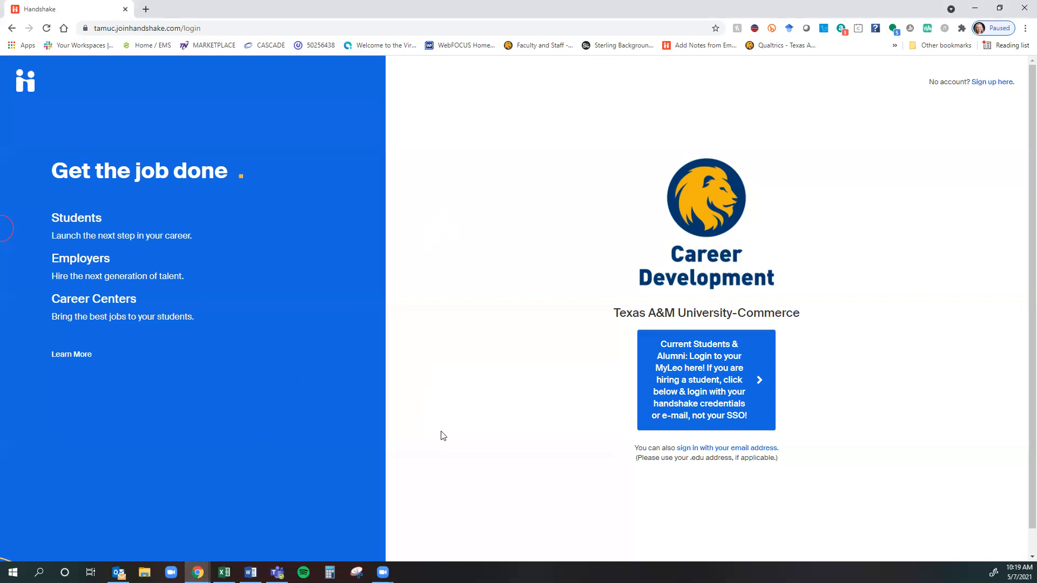
click(166, 32)
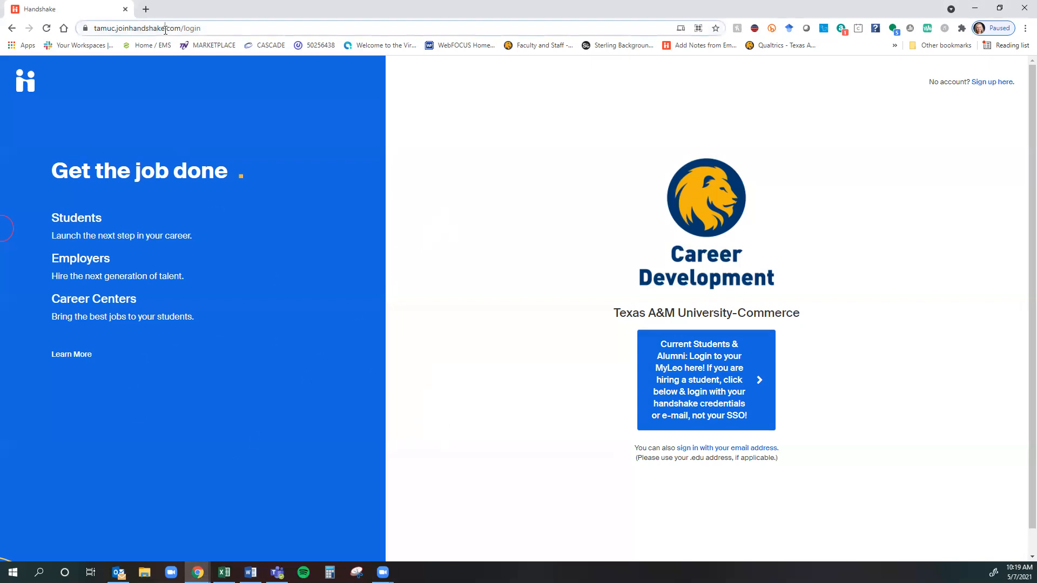
text(hire)
key(Return)
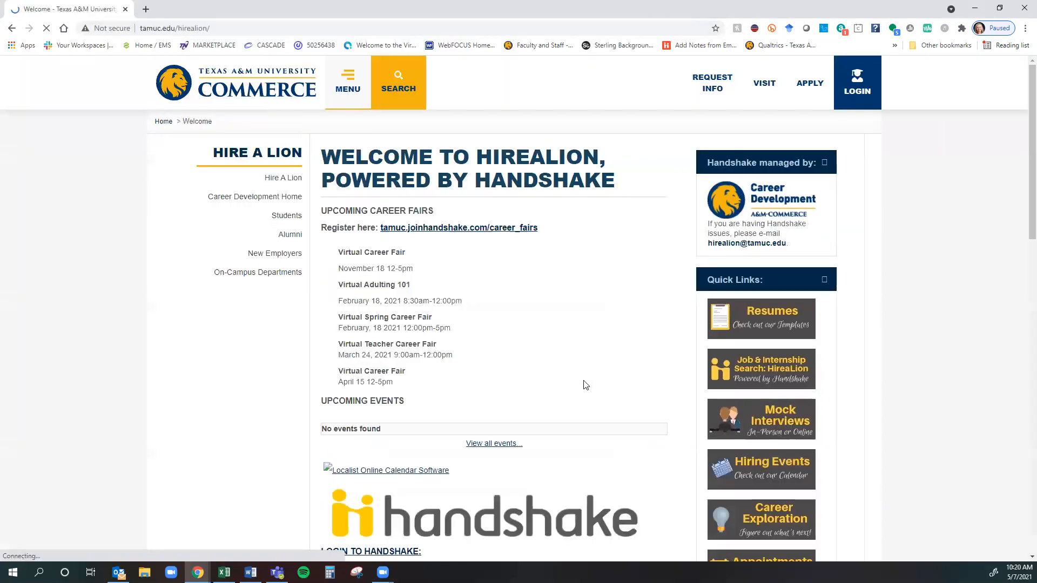
scroll(581, 388, down, 4)
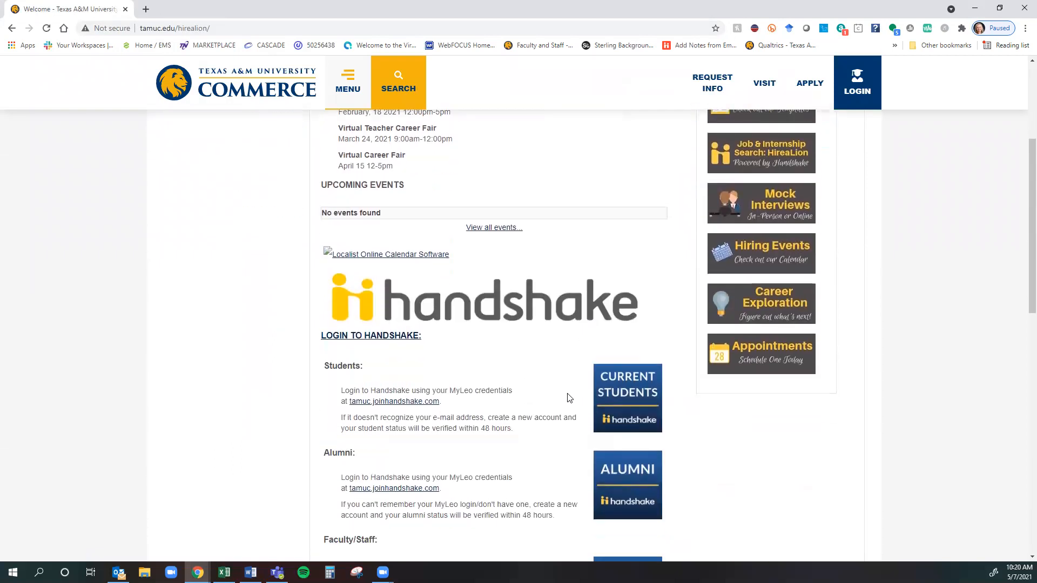
scroll(564, 400, down, 3)
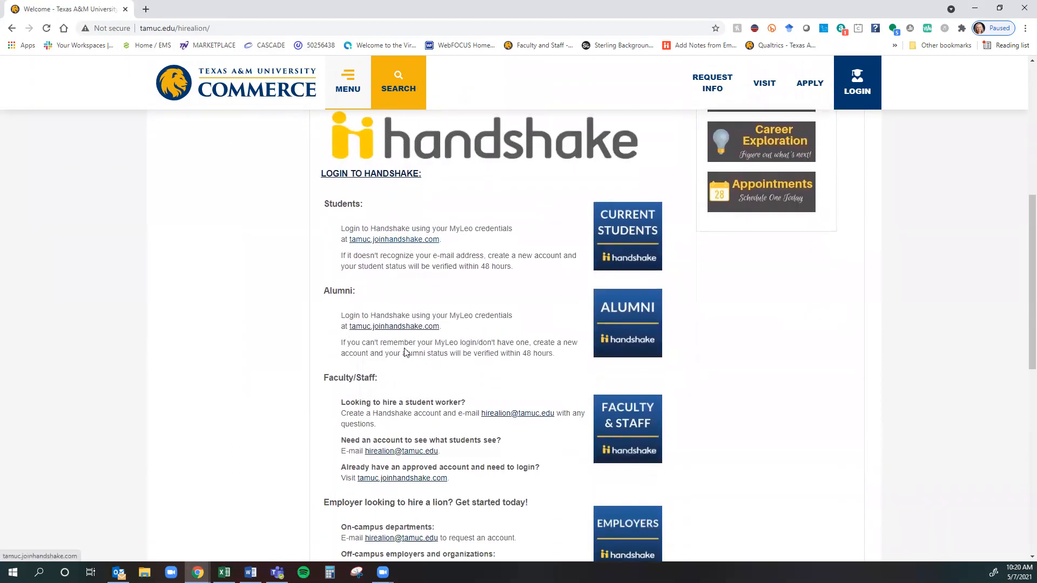
scroll(407, 413, down, 2)
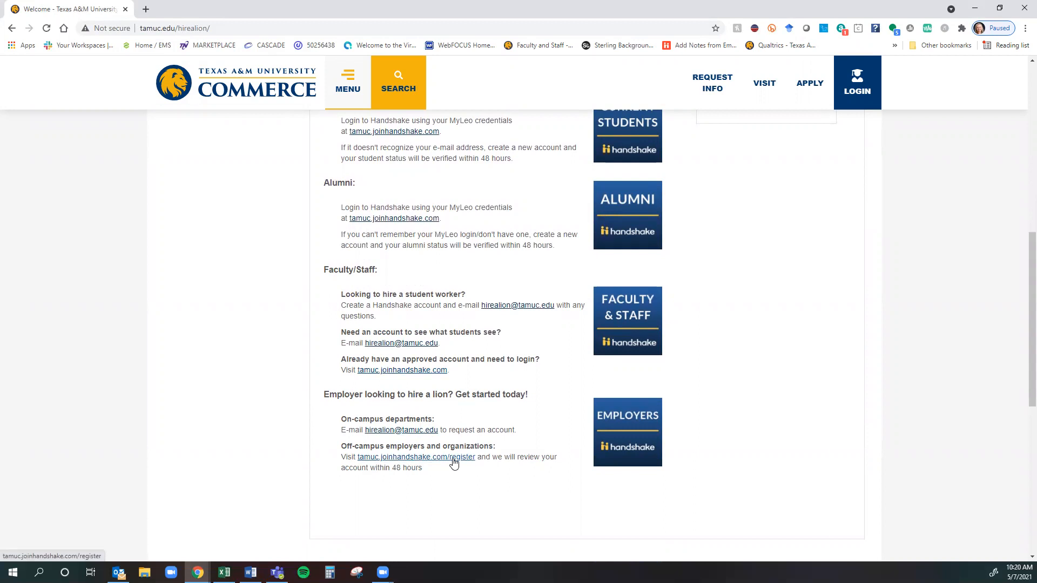
click(423, 372)
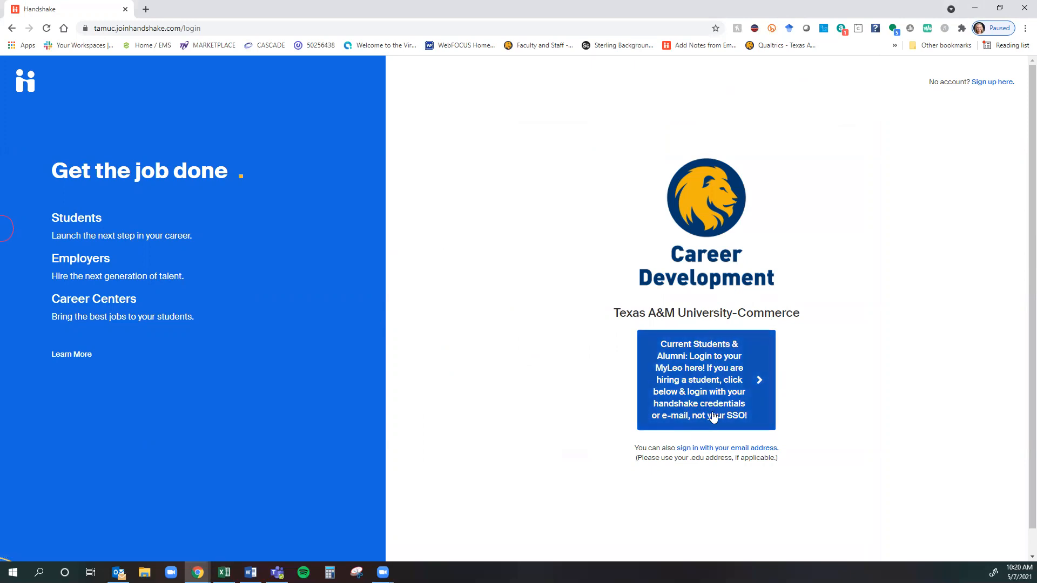
Choose email sign-in and submit the saved university email address.
drag(636, 447, 789, 467)
click(790, 471)
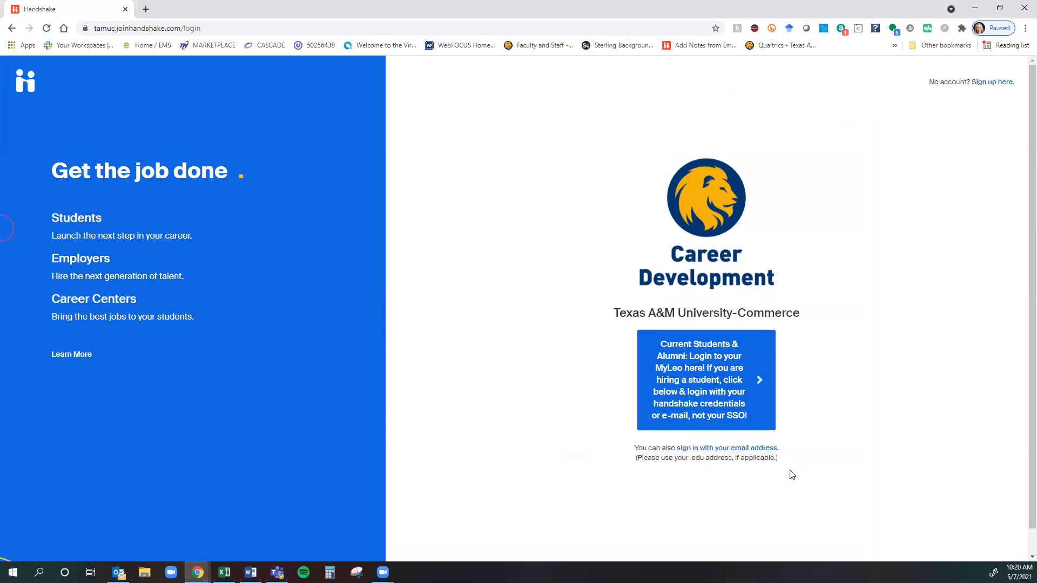
click(756, 449)
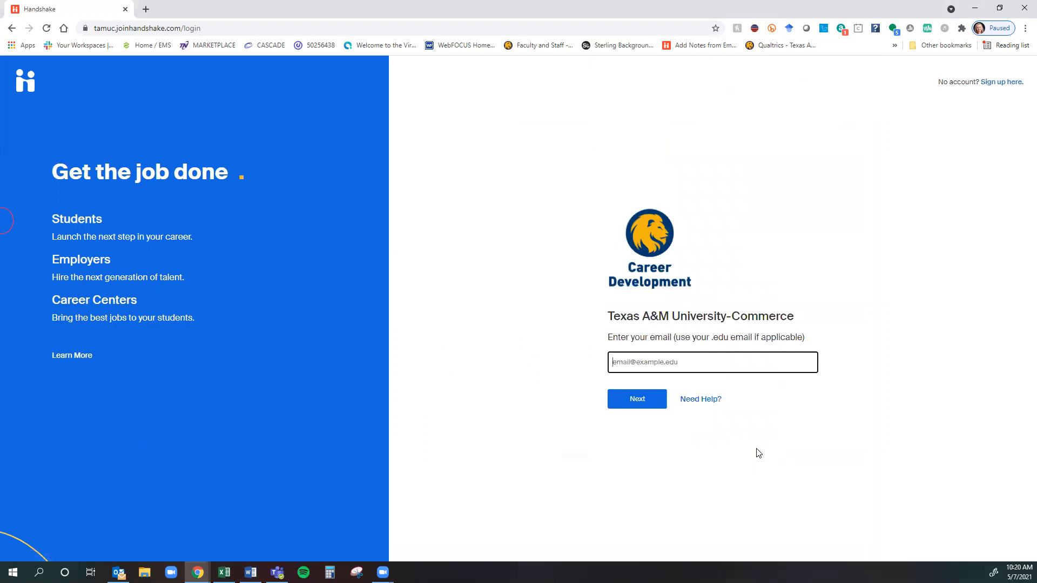
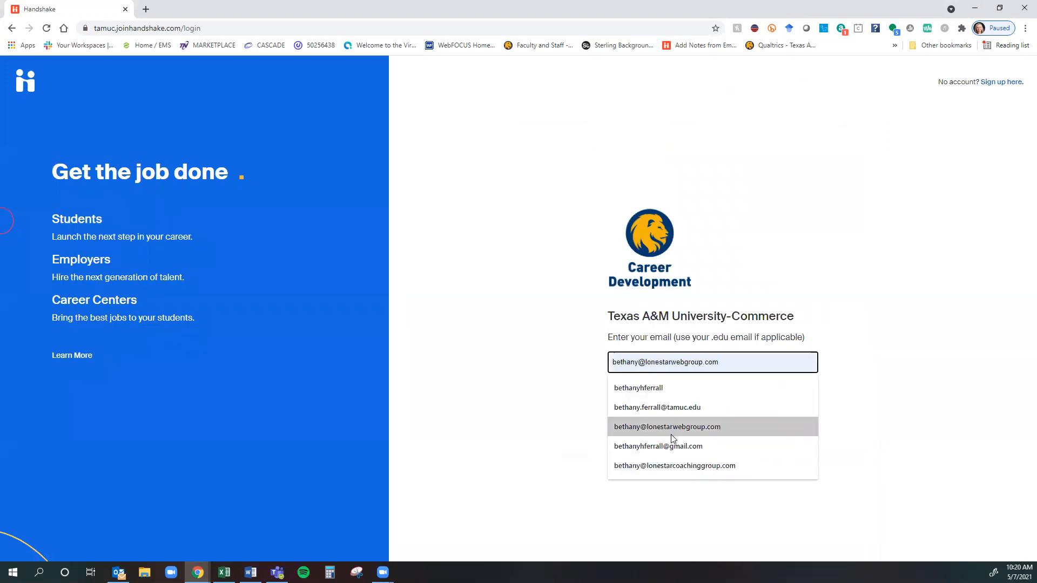
click(686, 408)
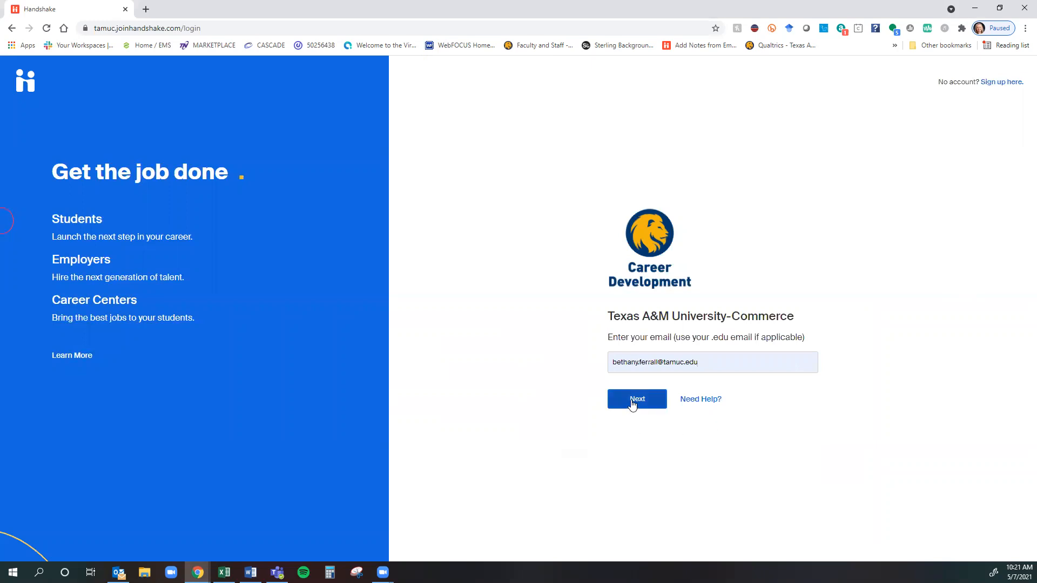
click(632, 403)
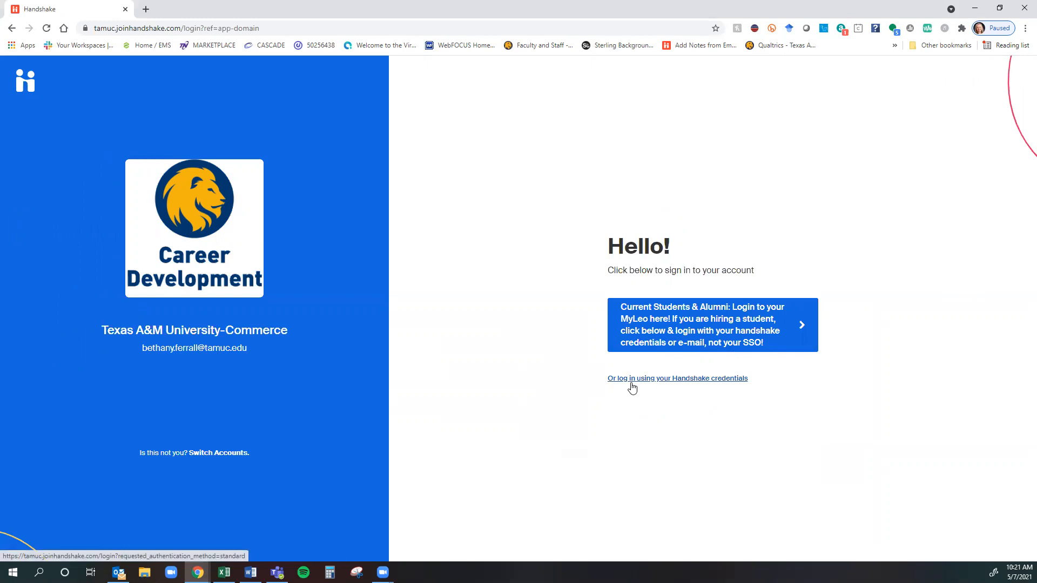
Log in with Handshake credentials by entering the account password.
click(632, 379)
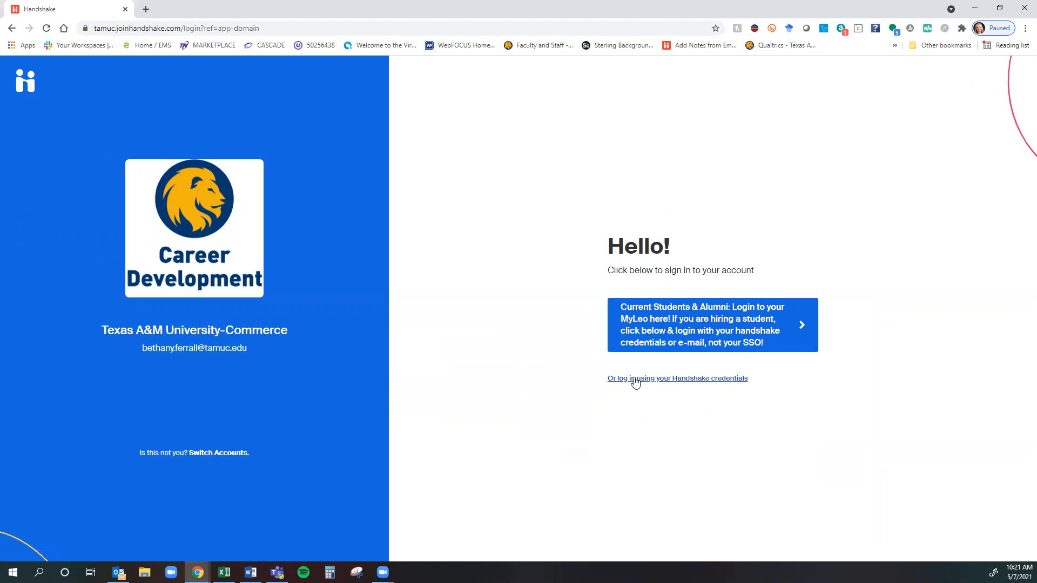
text(••••••••••••••••)
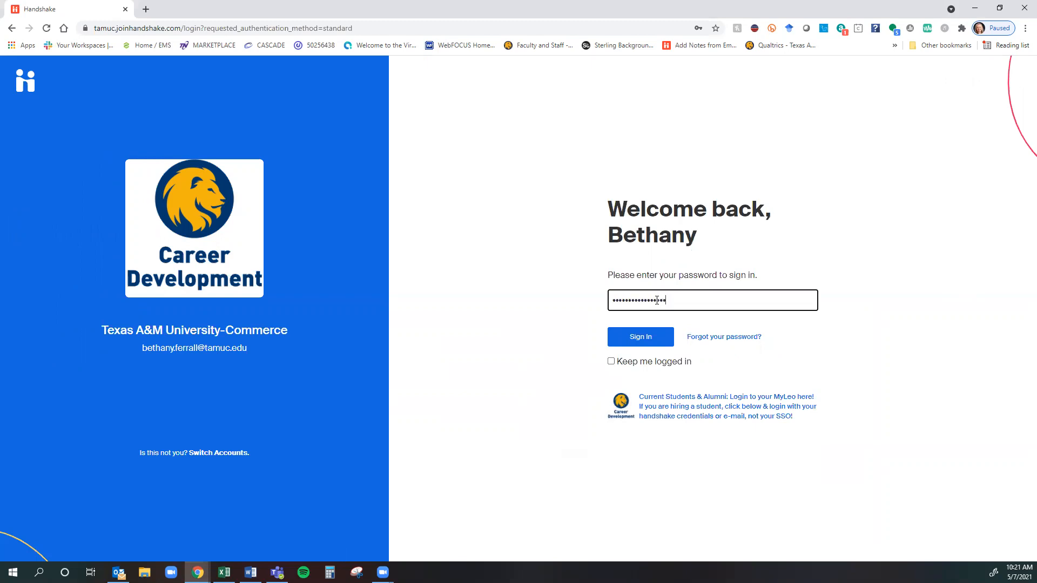
key(Return)
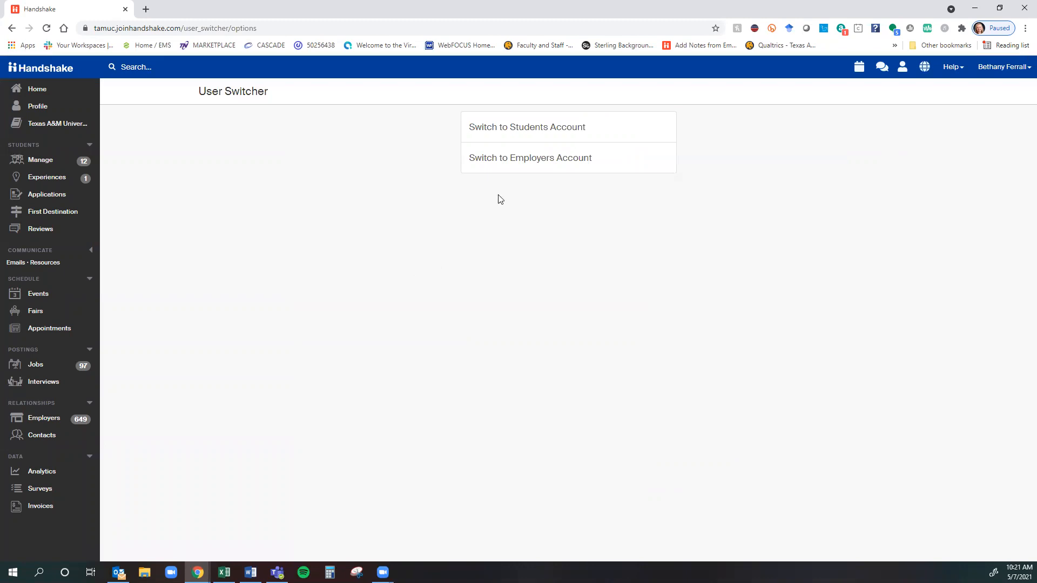
Choose Switch to Employers Account on the User Switcher page.
click(527, 161)
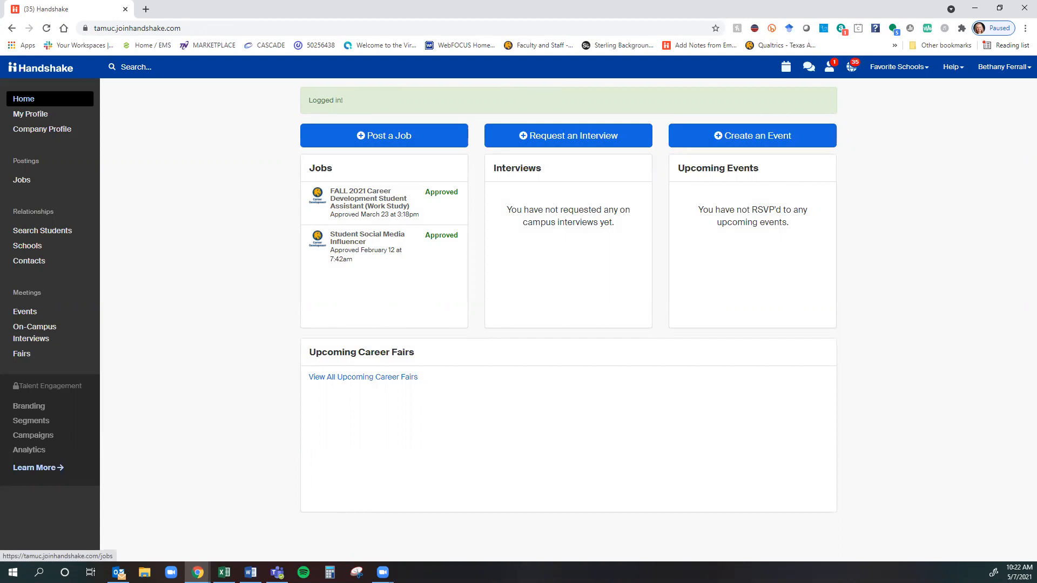
Open the Jobs list and limit its view to jobs created by me.
click(33, 181)
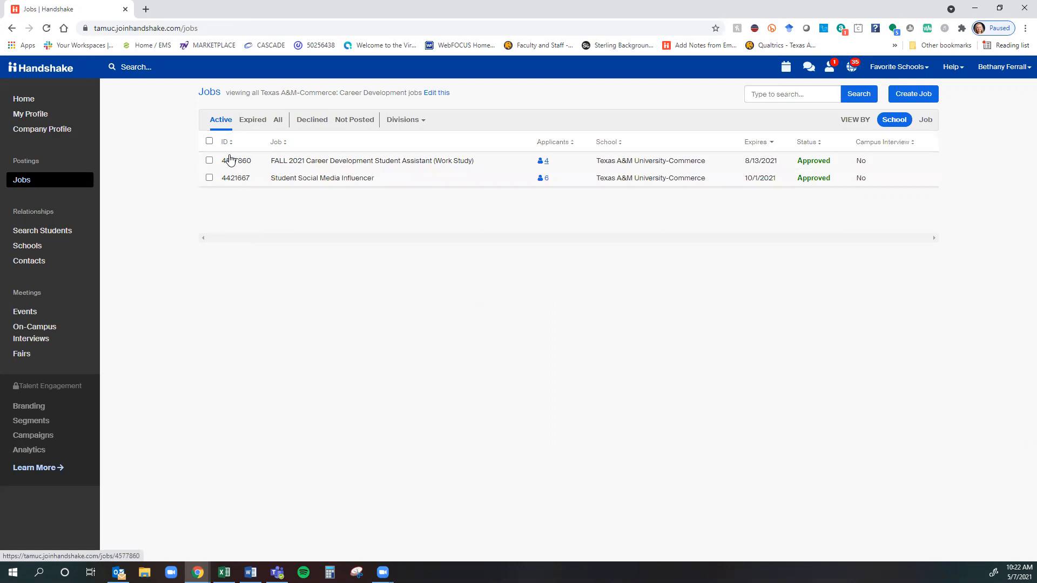
click(443, 94)
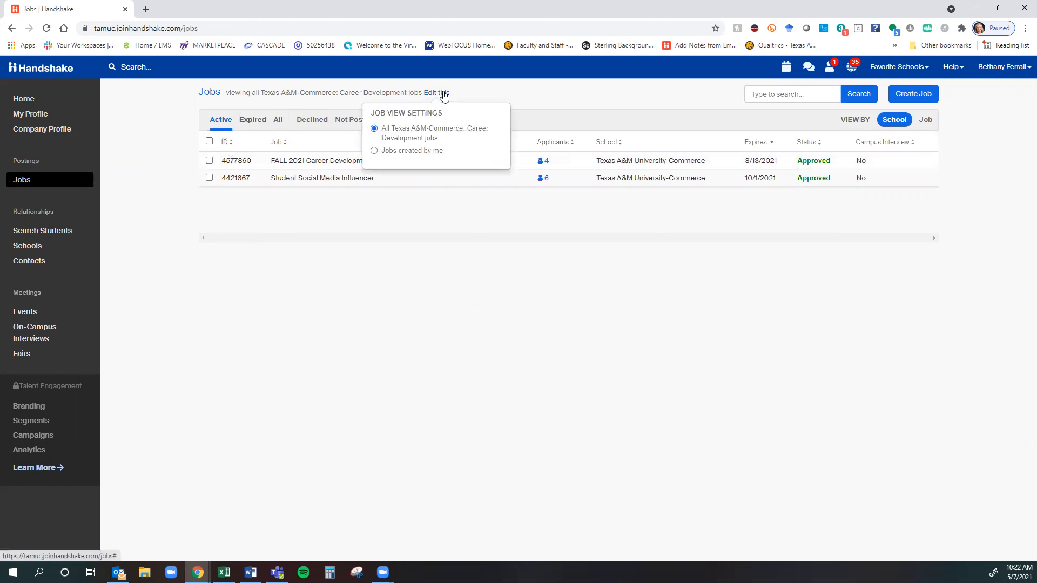
click(489, 86)
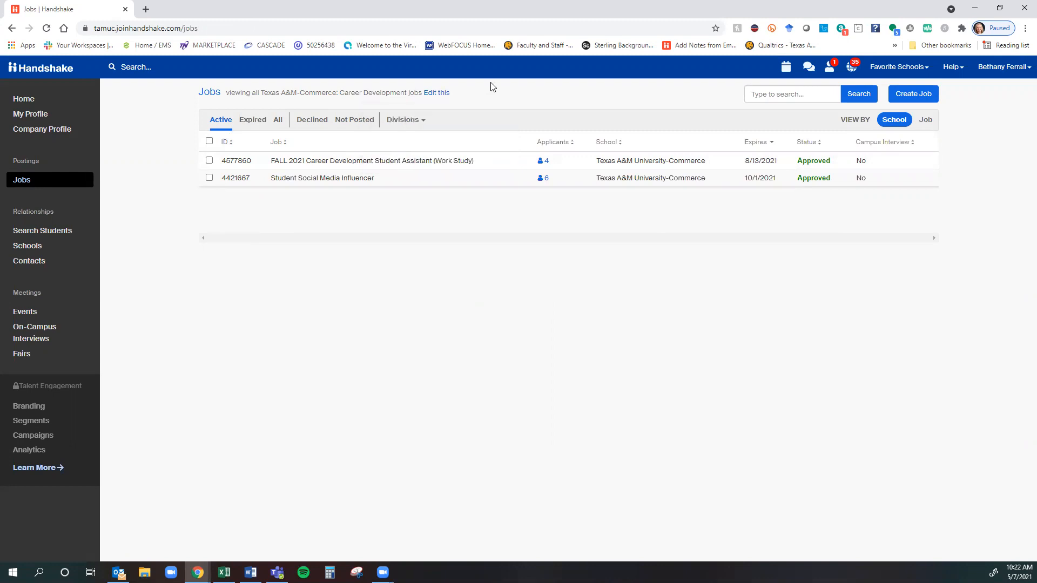
click(431, 95)
click(434, 154)
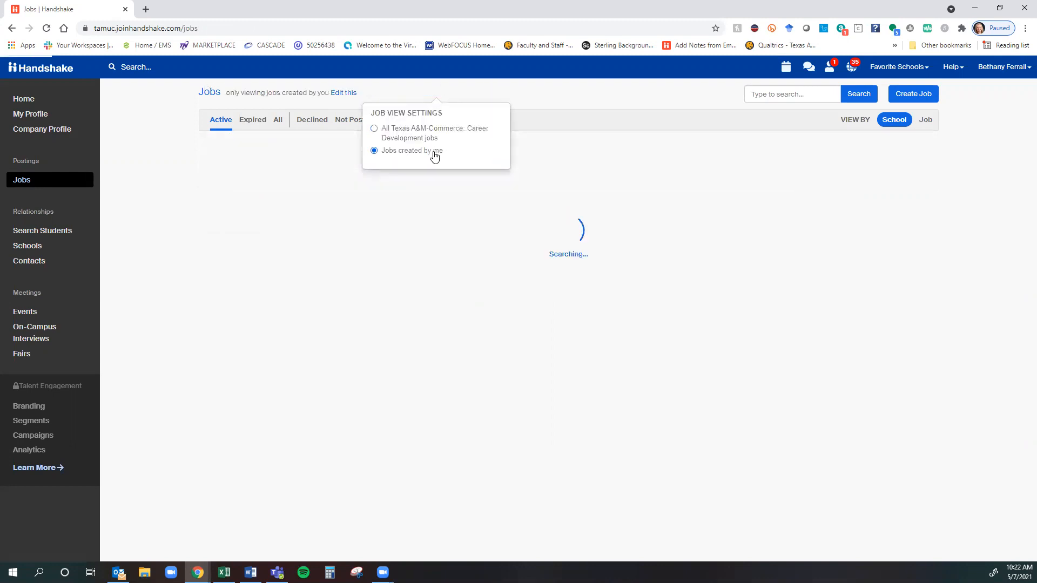
click(583, 91)
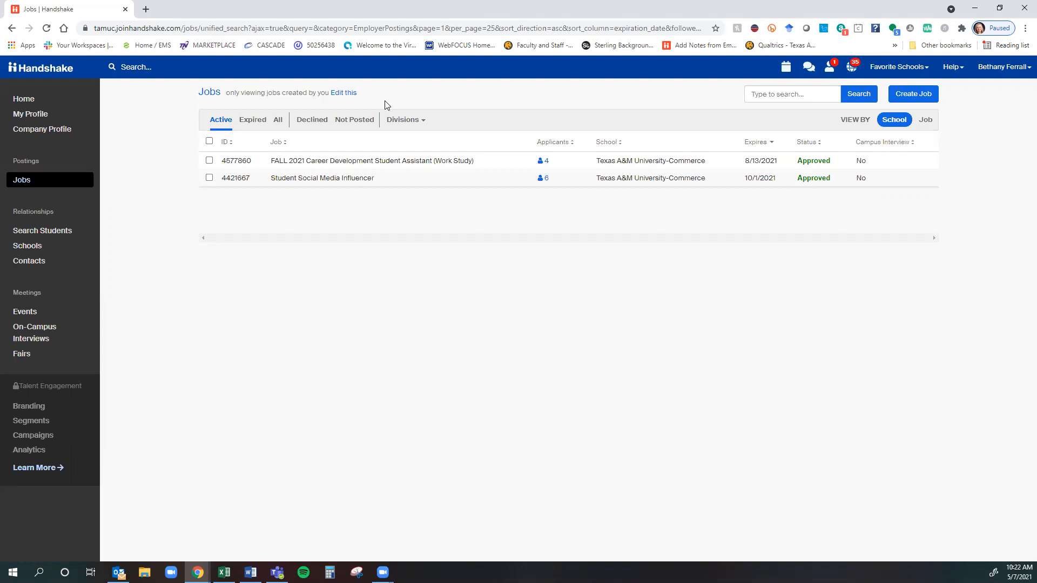
Switch the job view back to all Texas A&M-Commerce: Career Development jobs.
click(354, 97)
click(317, 134)
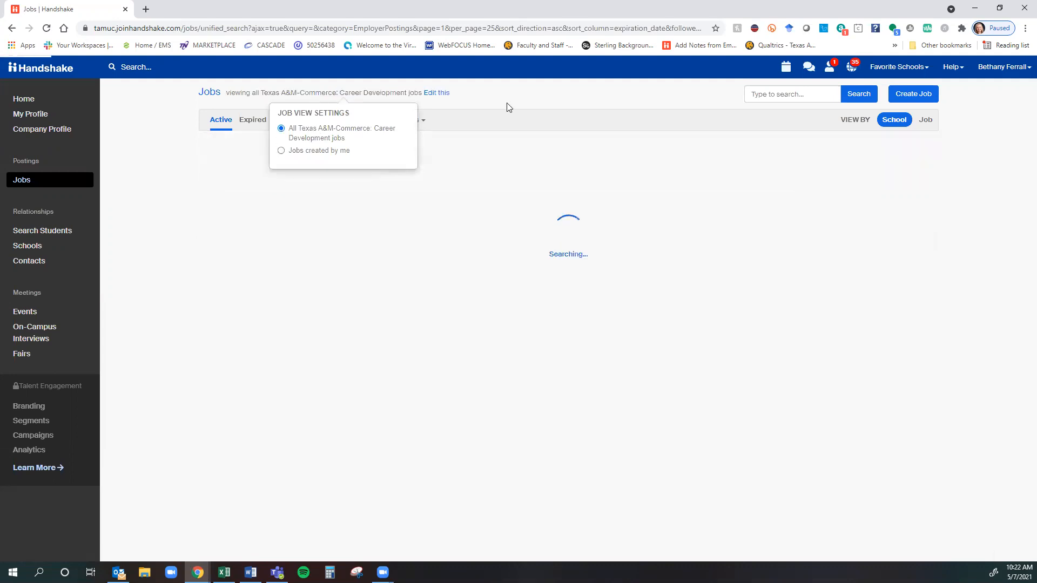
click(507, 101)
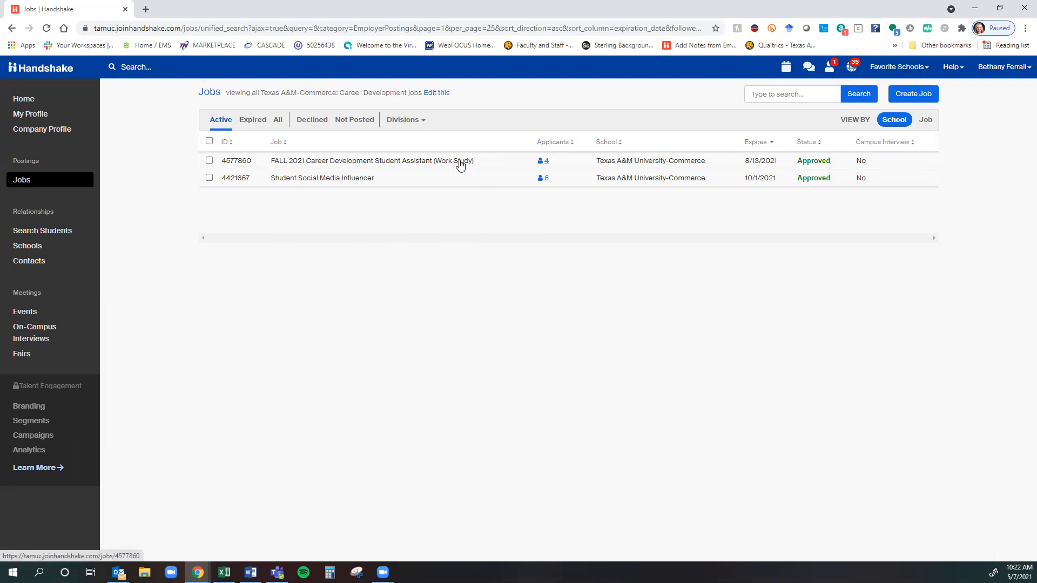
Browse the expired job postings, including their second page.
click(250, 121)
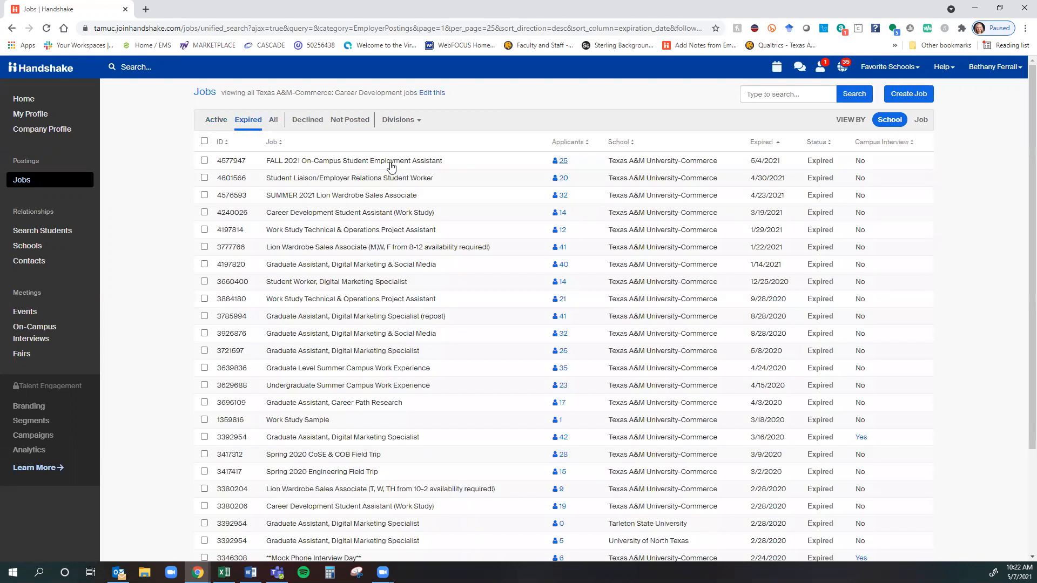
scroll(398, 303, down, 3)
click(587, 521)
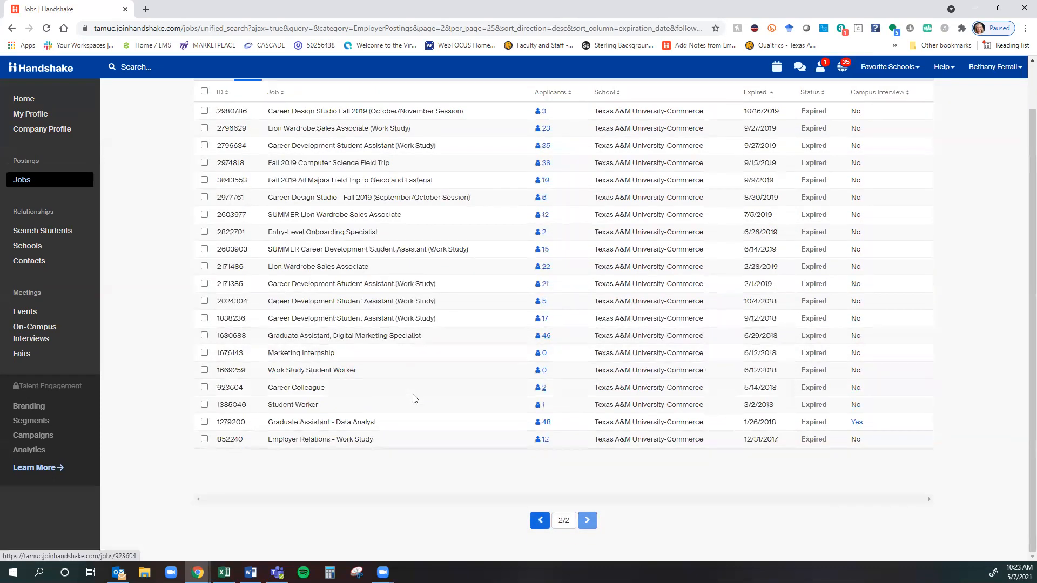
scroll(416, 398, up, 2)
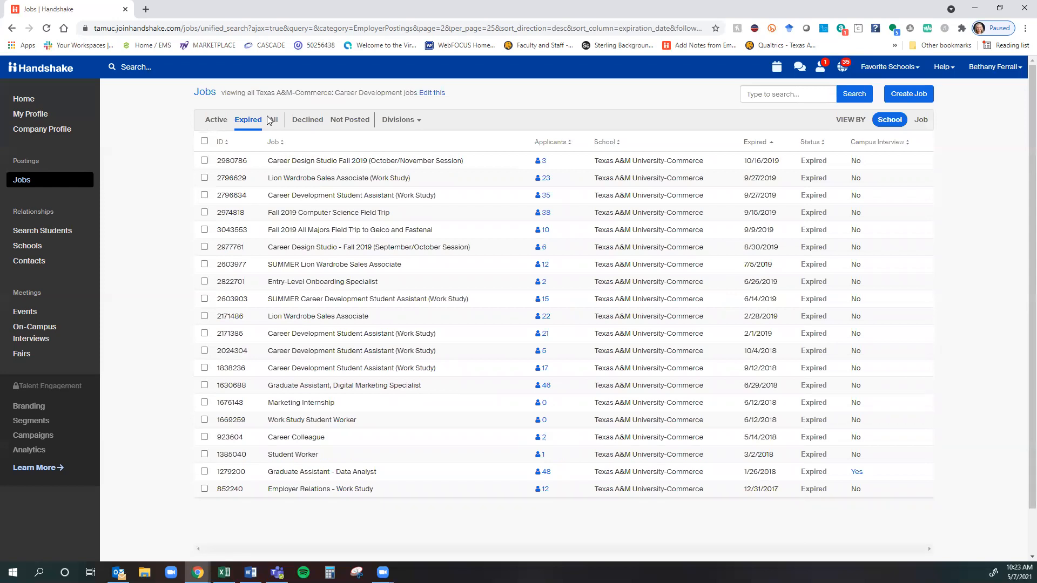
Show jobs of every status and check the Divisions filter without selecting one.
click(273, 121)
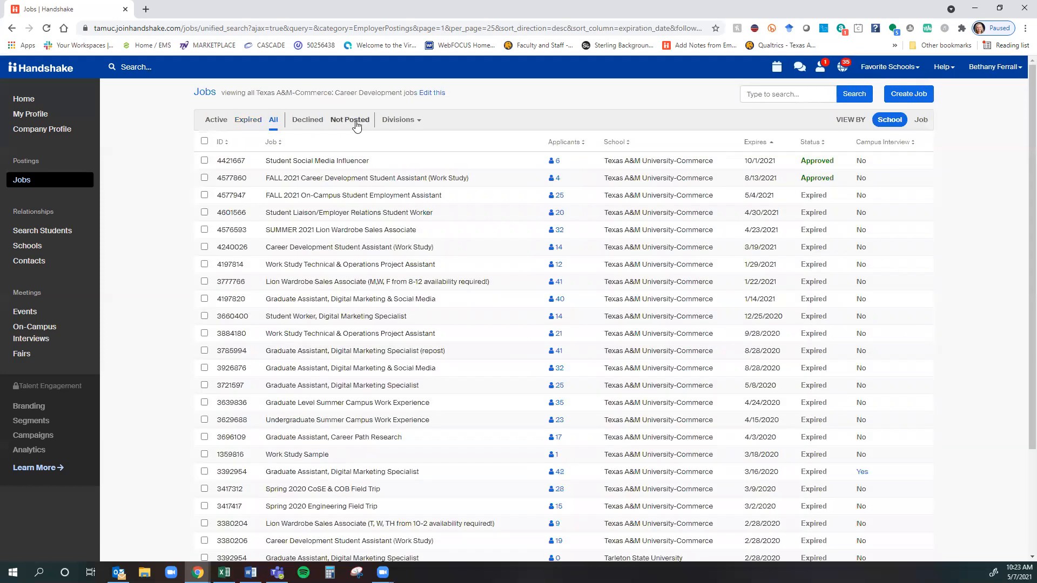
click(414, 125)
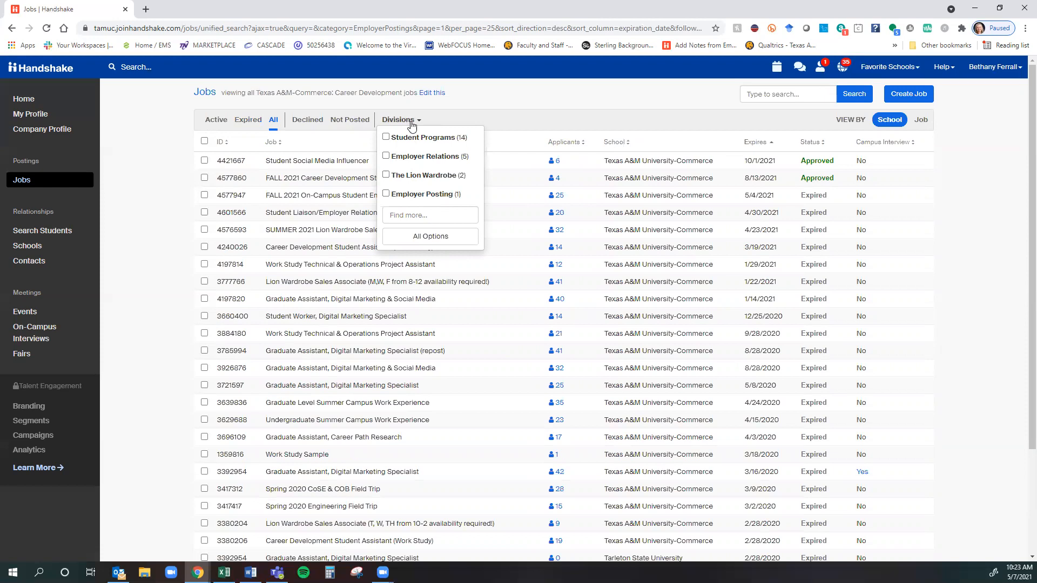
click(500, 110)
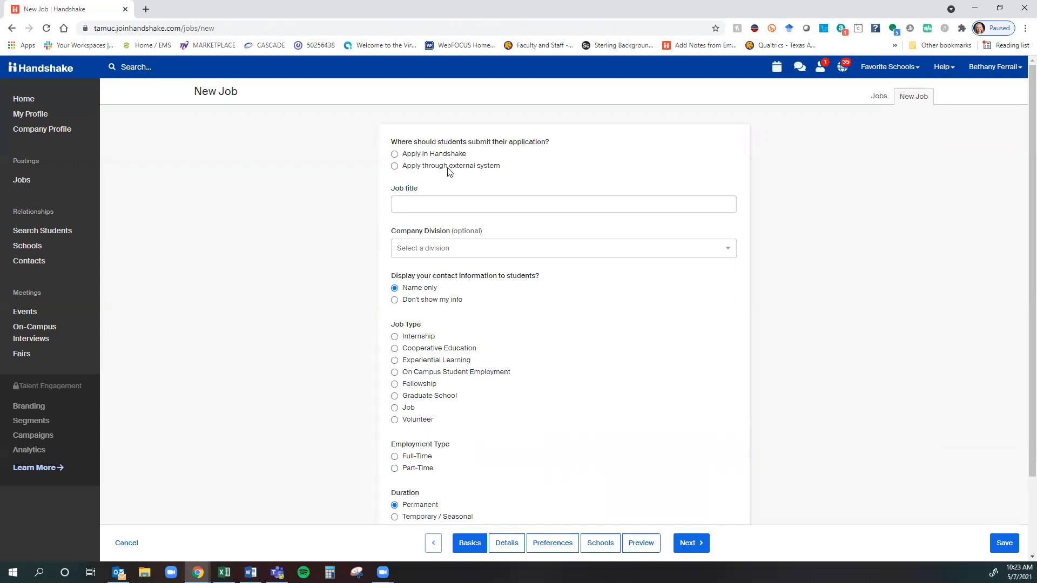
Choose Apply in Handshake, title the job 'Student Assistant - Work Study', and open Company Division.
click(467, 156)
click(483, 210)
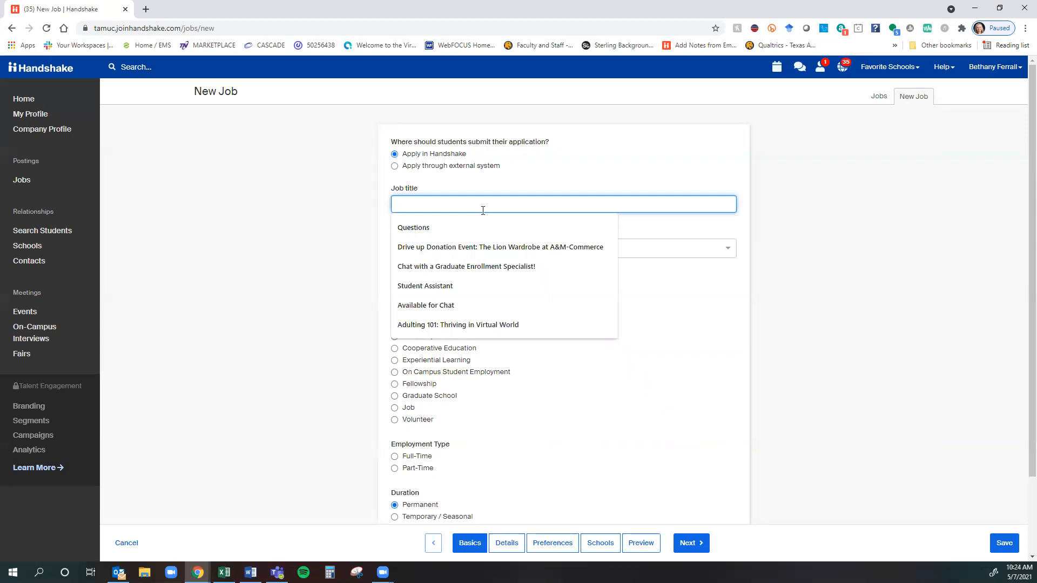
text(Stu)
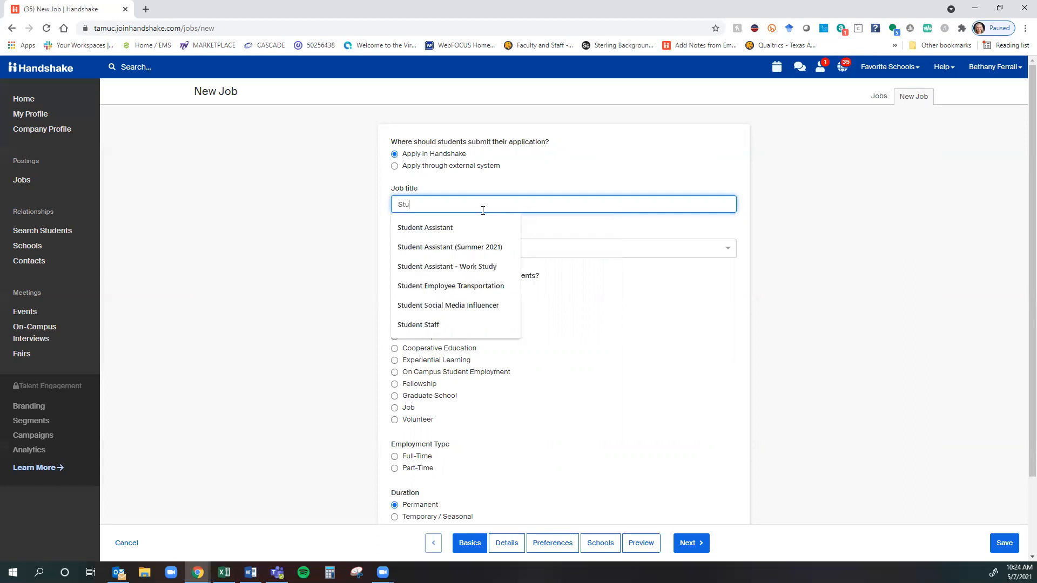
text(dent Assist)
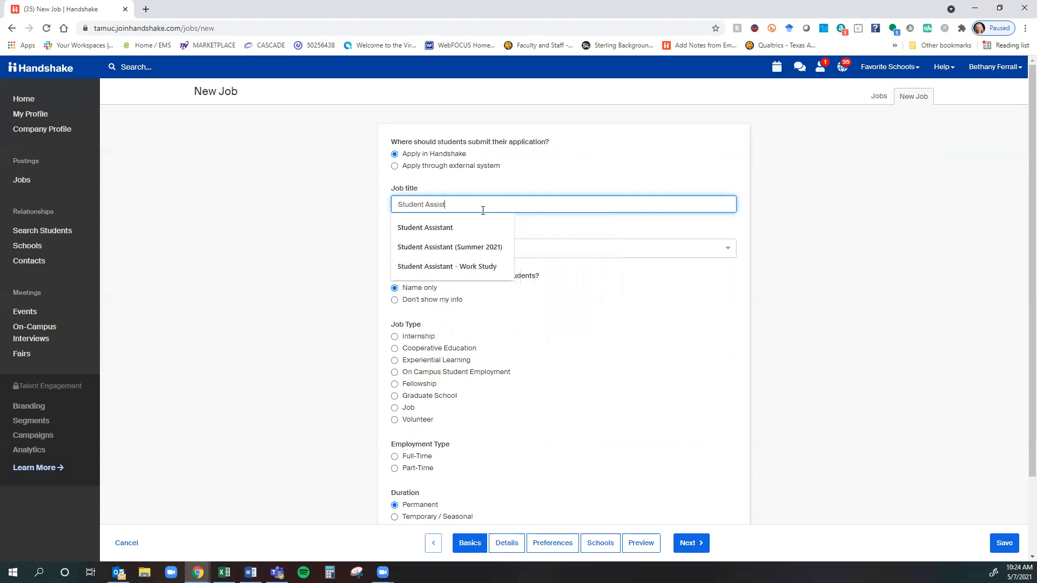
text(ant - Work Study)
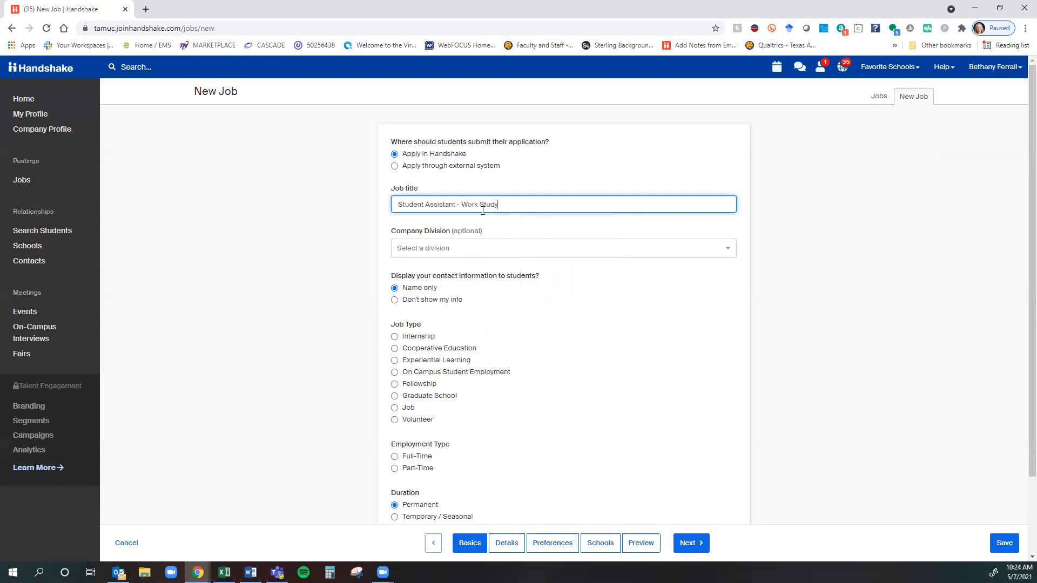
click(333, 193)
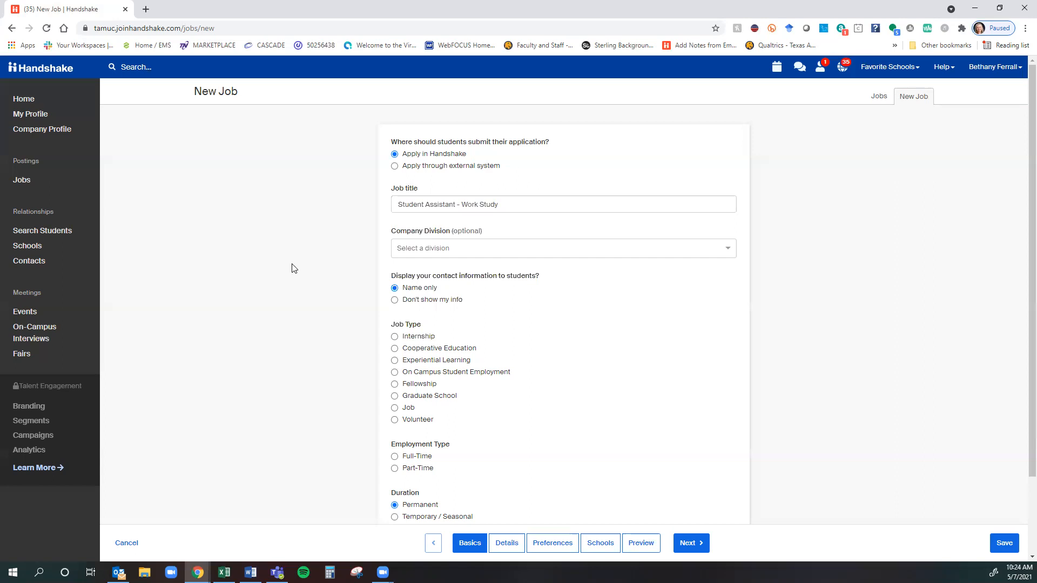
click(474, 250)
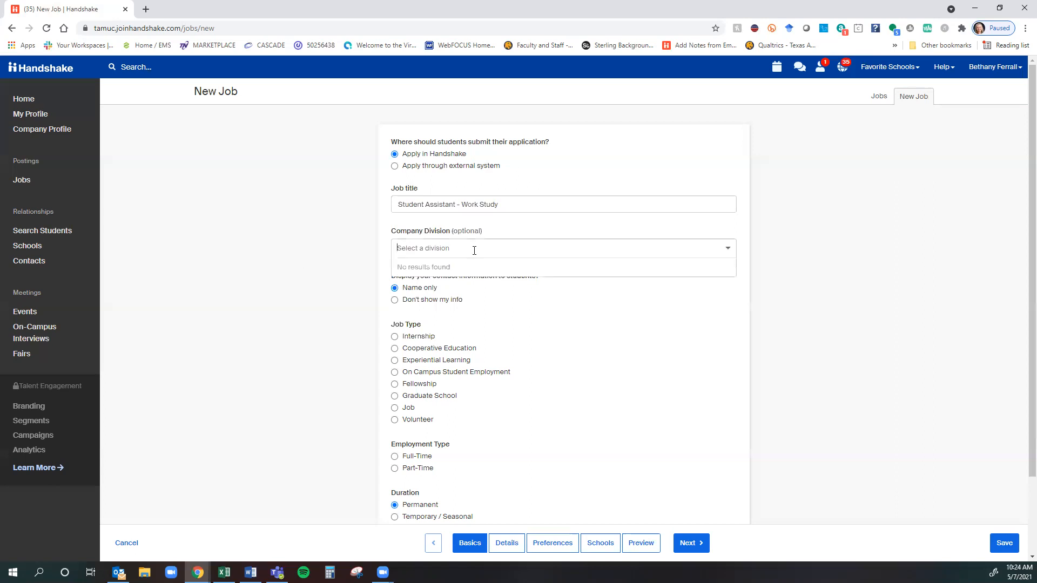
scroll(522, 317, down, 3)
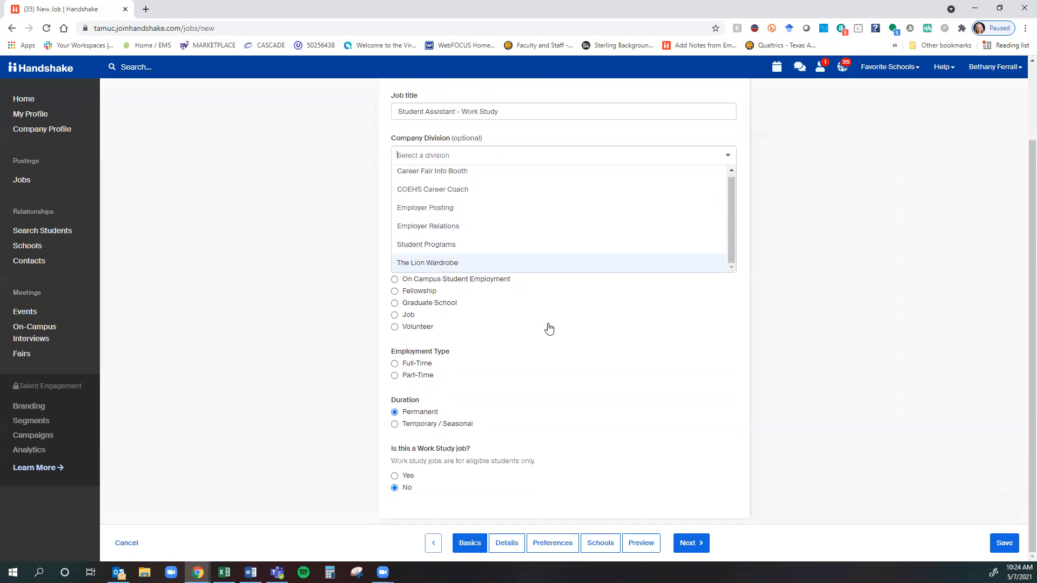
Close the division list unchanged and hide your contact information from students.
scroll(551, 328, up, 1)
click(280, 269)
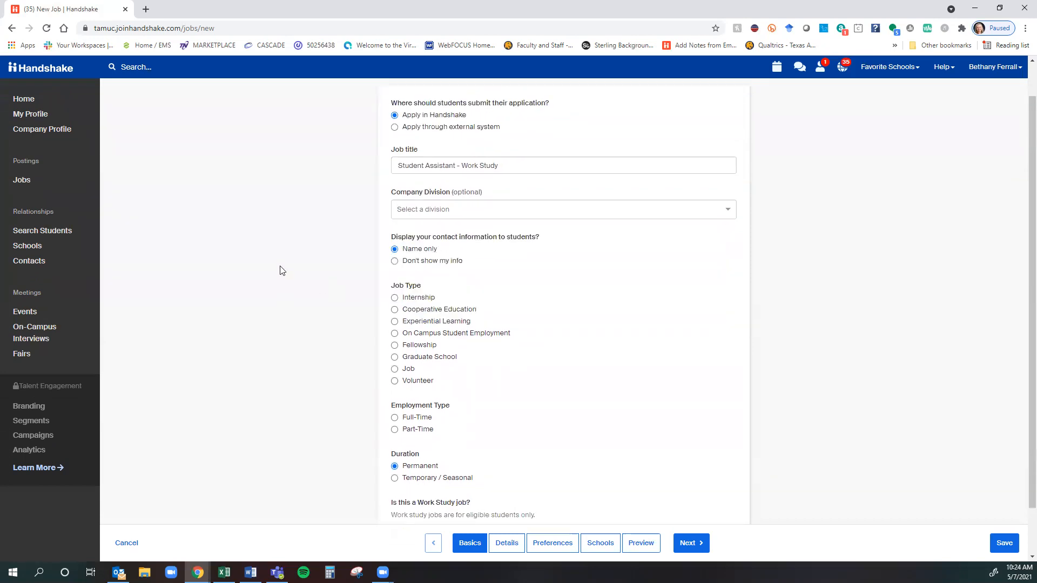
scroll(290, 270, up, 1)
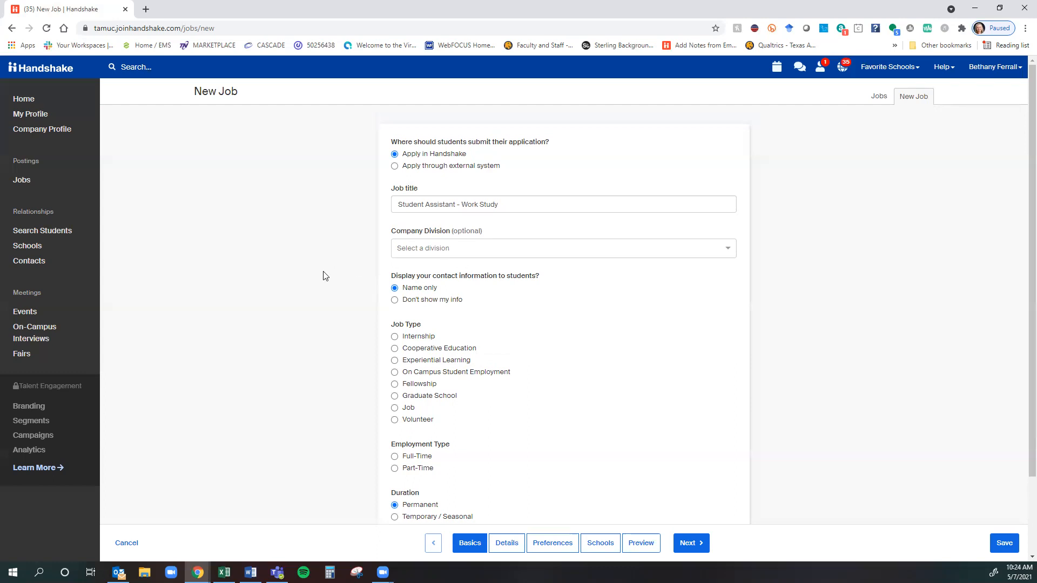
click(438, 299)
Set the job to On Campus Student Employment, Part-Time, Temporary / Seasonal.
scroll(366, 387, down, 2)
click(489, 280)
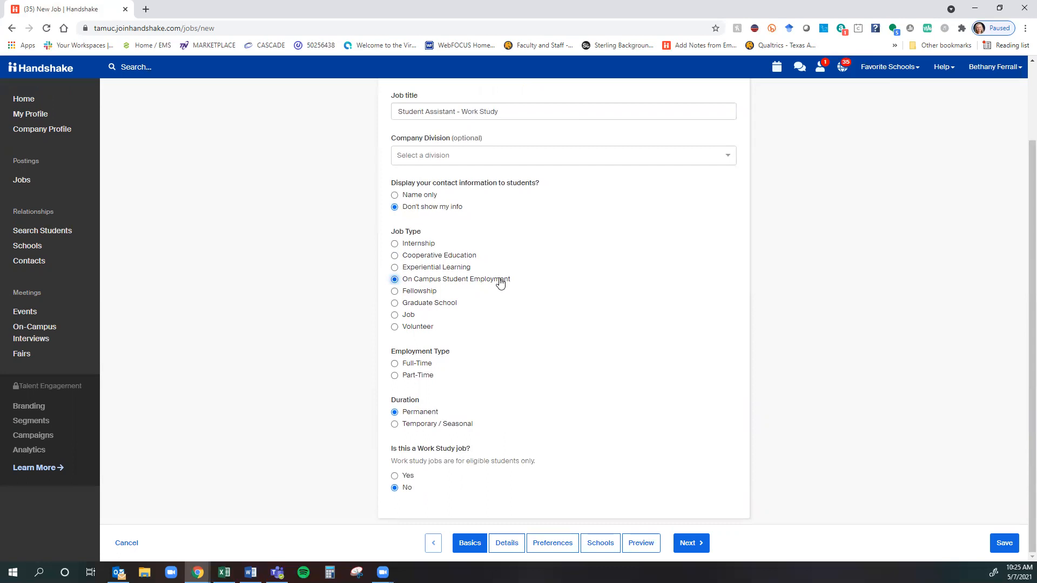
click(424, 376)
click(413, 425)
Leave the start date blank and answer Yes to 'Is this a Work Study job?'.
scroll(259, 352, down, 1)
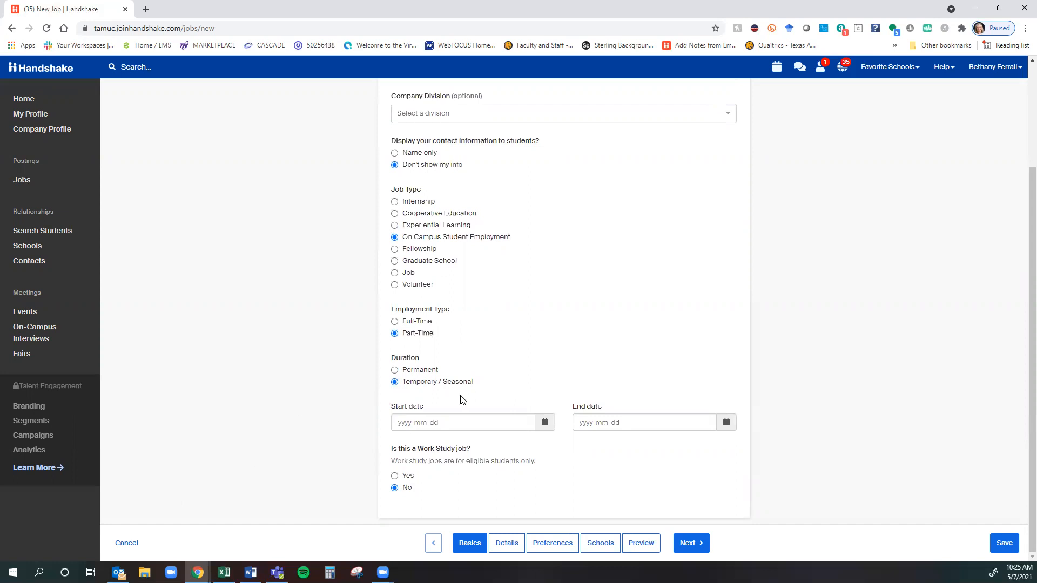
click(545, 424)
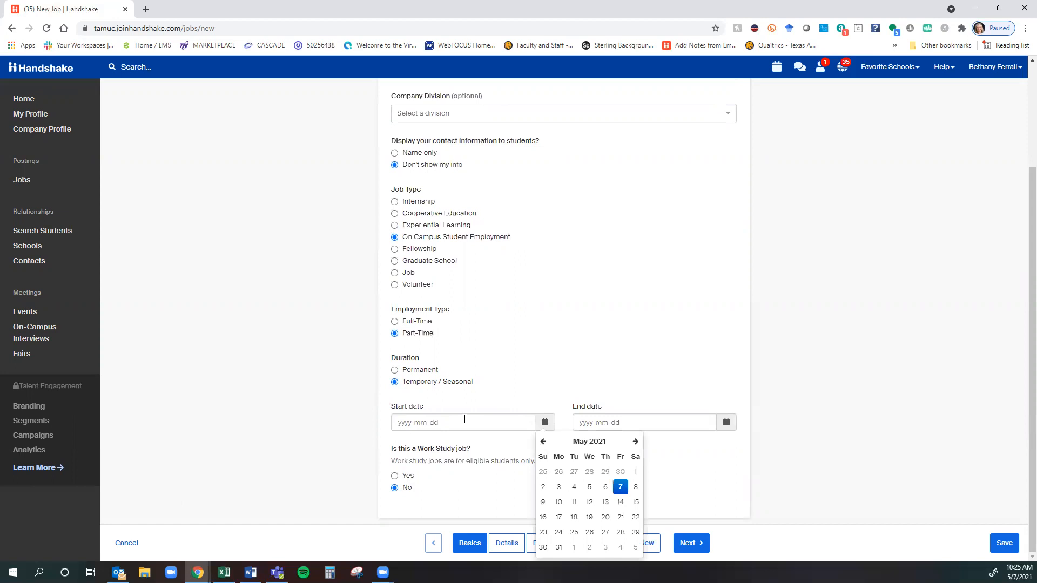
click(339, 412)
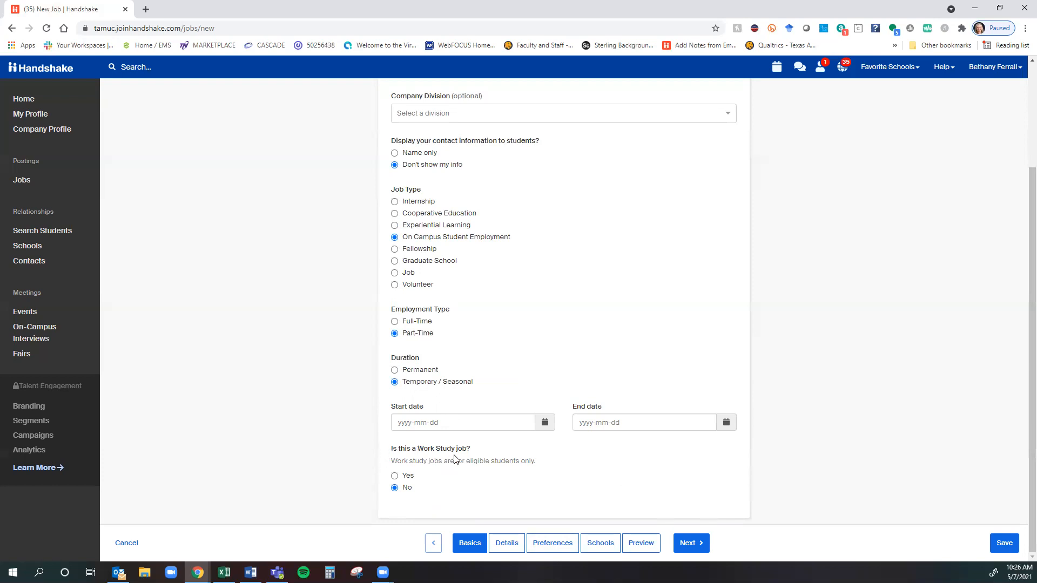
click(398, 475)
Switch the Work Study answer back to No, go to Details, and click into Description.
click(400, 488)
click(508, 544)
click(486, 238)
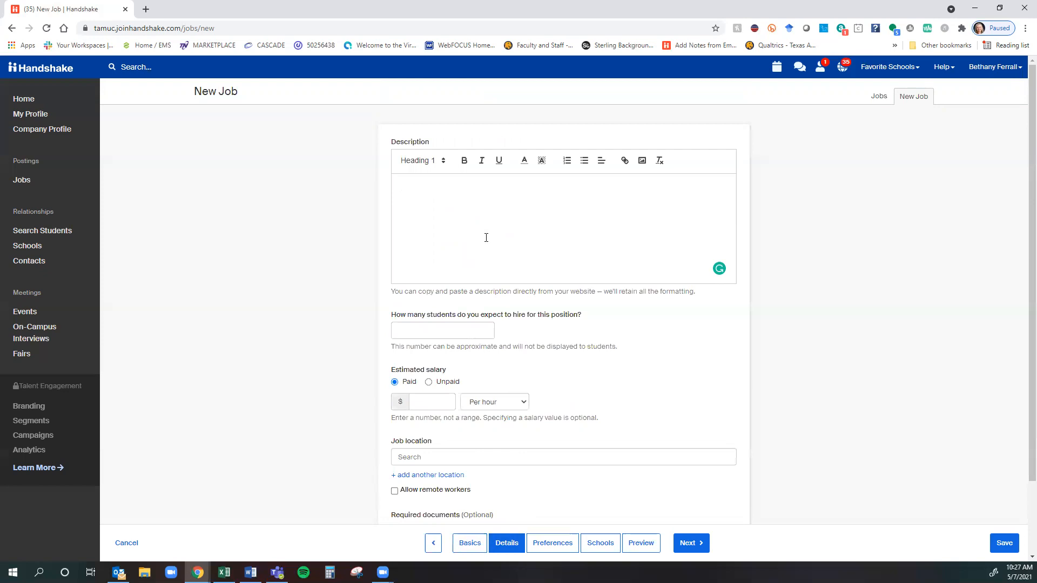
click(486, 237)
Type description lines: Job description, Expectations, Responsibilities, Hours need to be available to work.
text(Jobdesc)
key(ctrl+a)
text(Job description)
key(Return)
key(Return)
text(Expectations)
key(Return)
text(Respo)
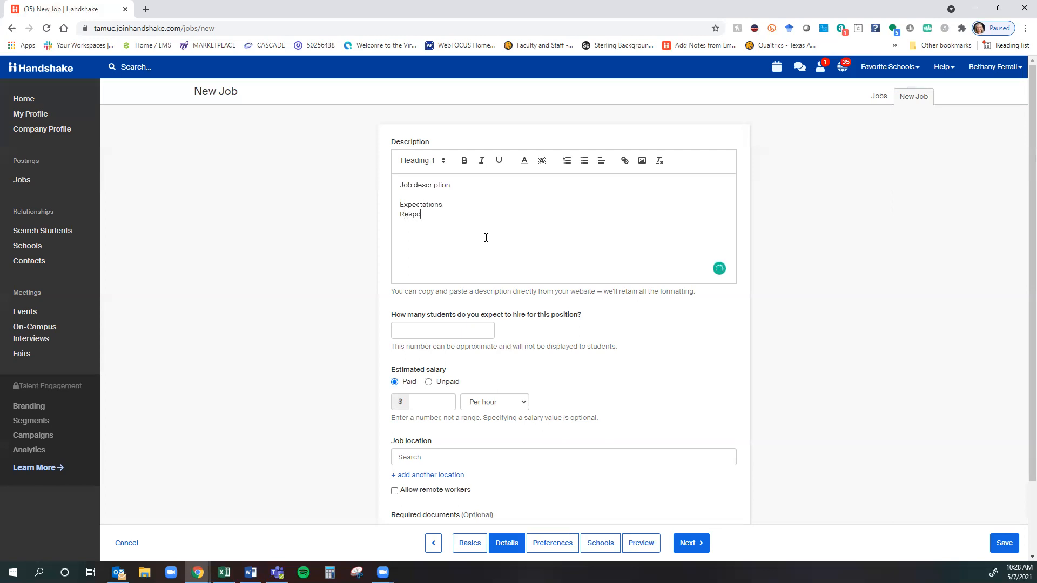
text(nsbilities Hours need to be available to work)
Correct 'Responsbilities' to Responsibilities and set the number of students to hire to 1.
click(411, 330)
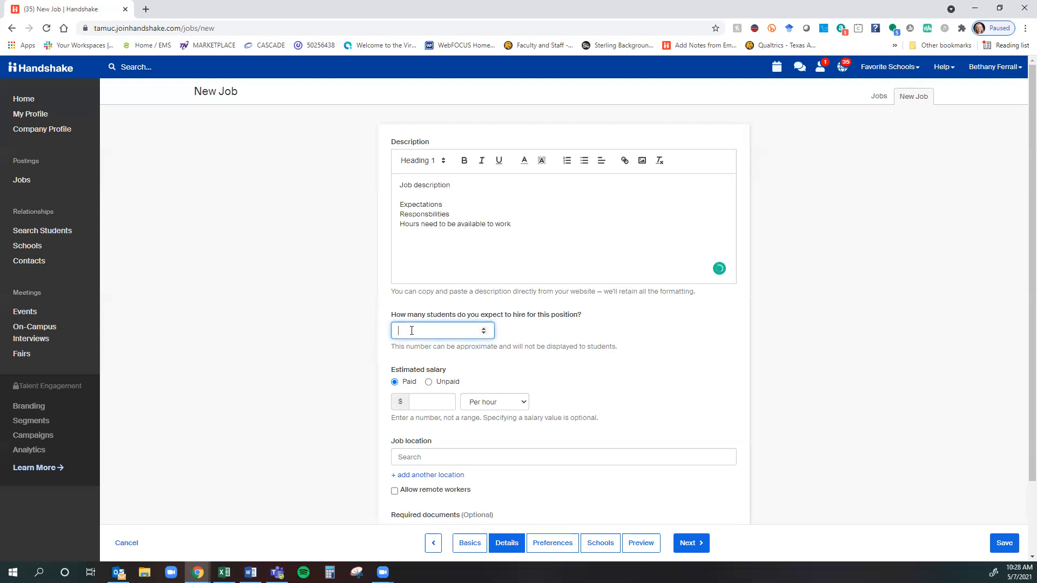
key(Tab)
click(412, 326)
text(0)
click(360, 374)
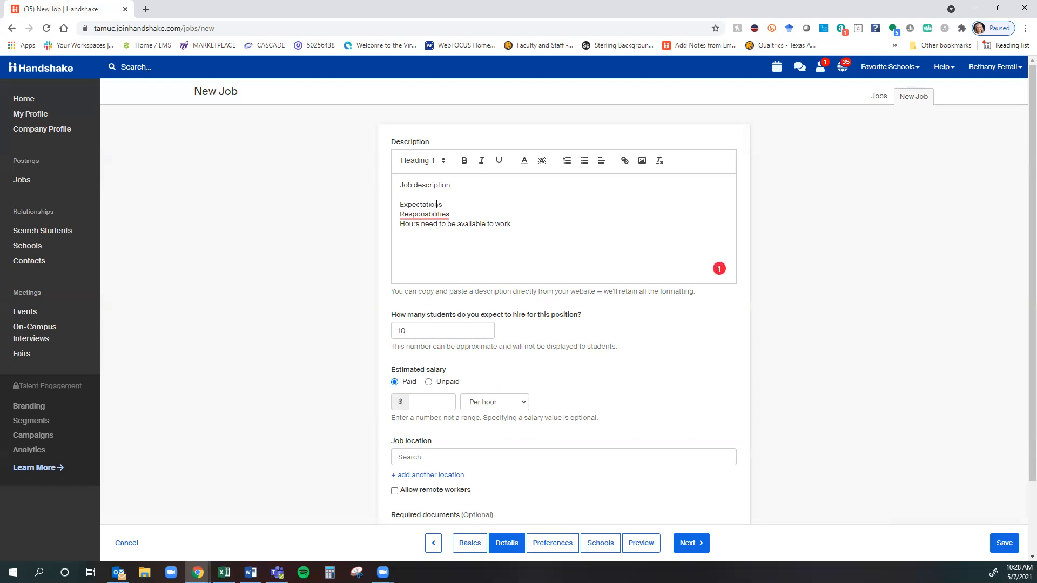
mouse_move(432, 214)
click(429, 232)
drag(440, 345, 356, 328)
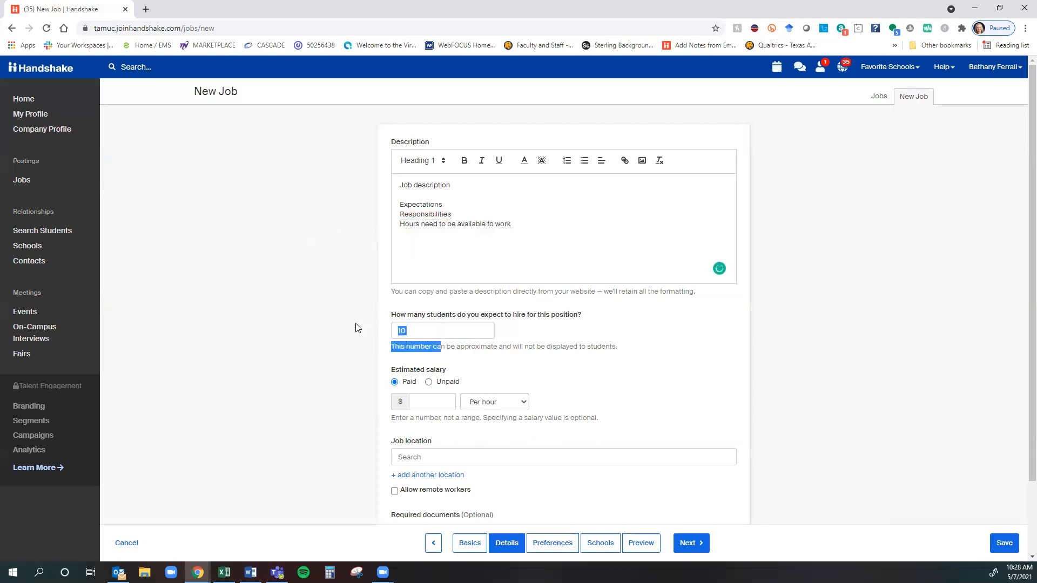
double_click(397, 328)
text(1)
click(320, 155)
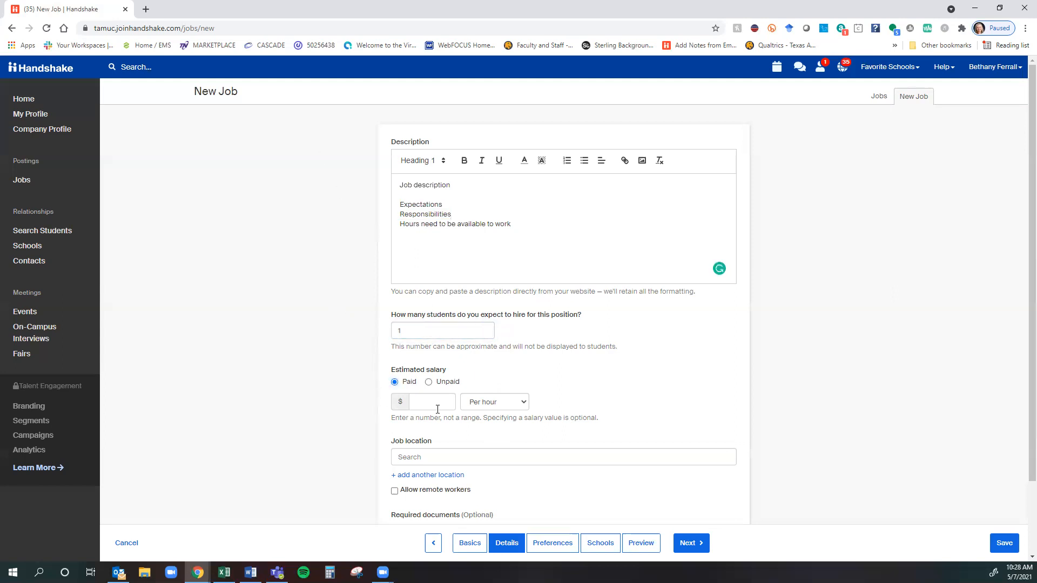
scroll(277, 370, down, 3)
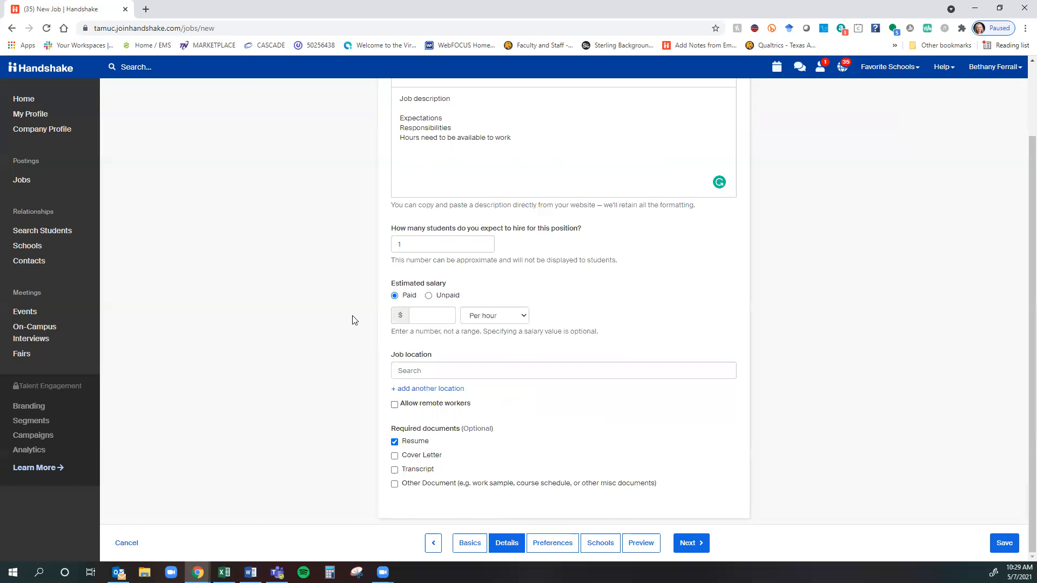
click(433, 316)
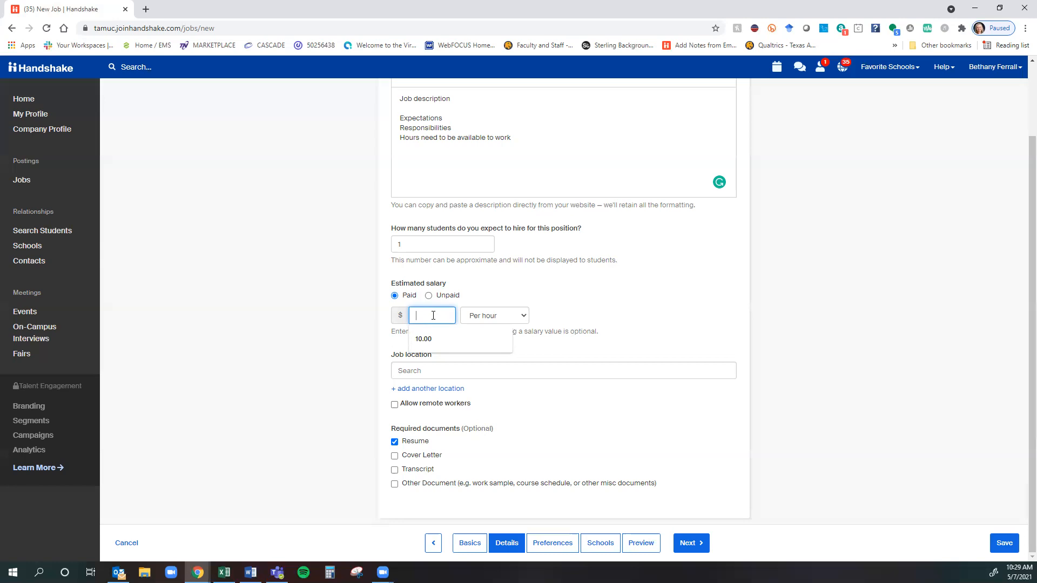
click(370, 339)
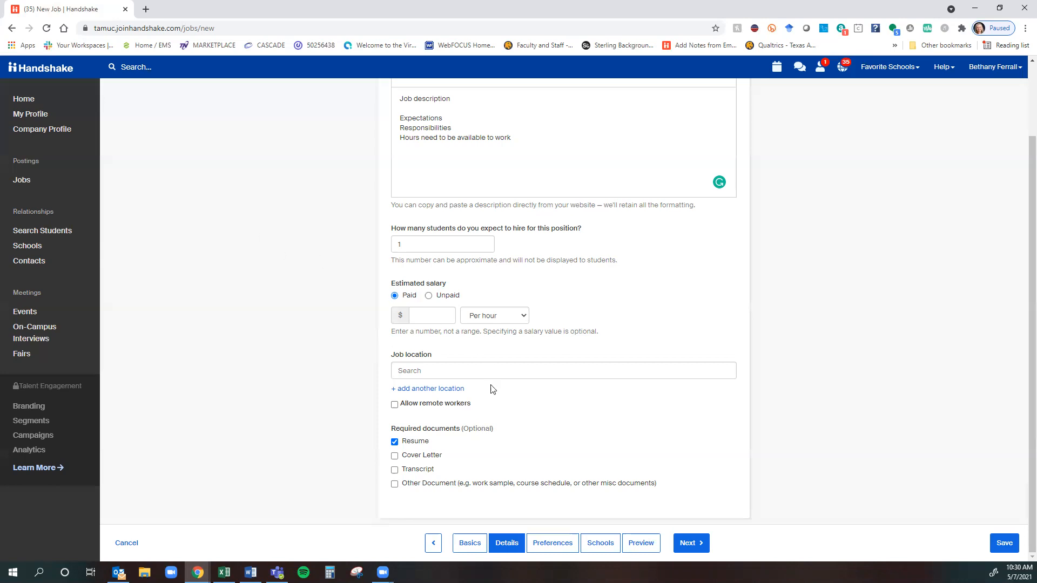
Enter an estimated salary of $10.00 per hour.
click(446, 316)
text(10.00)
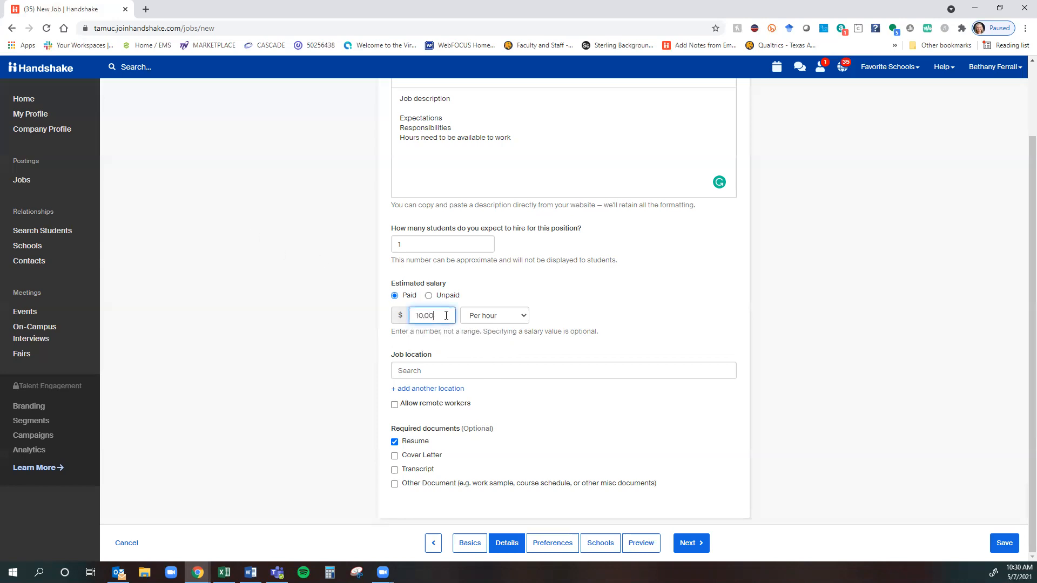
click(273, 345)
Set the job location to Commerce, Texas, United States and tick Other Document as required.
click(458, 372)
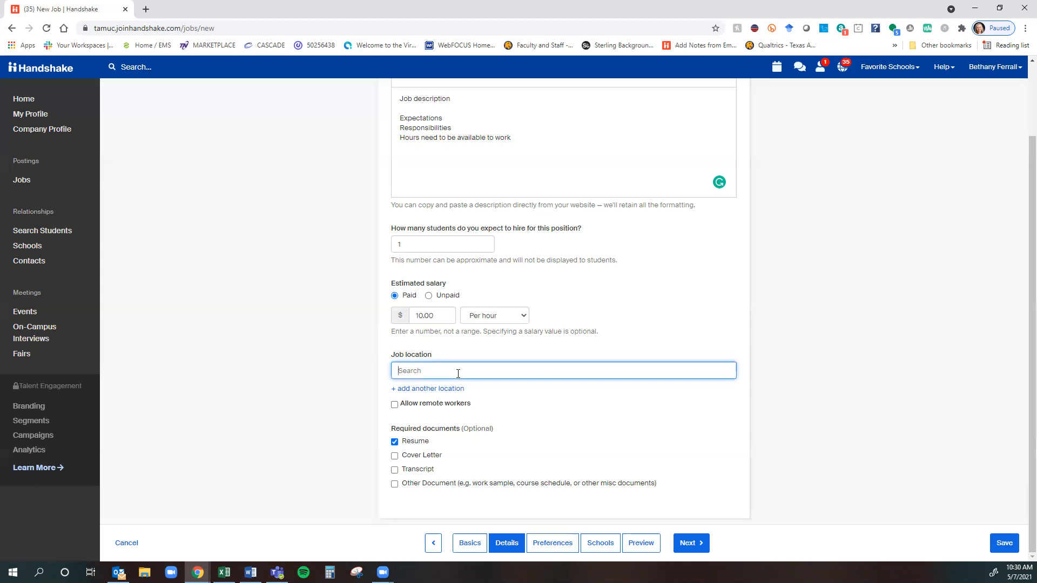
text(Cp,,e)
drag(424, 371, 351, 367)
text(Commer)
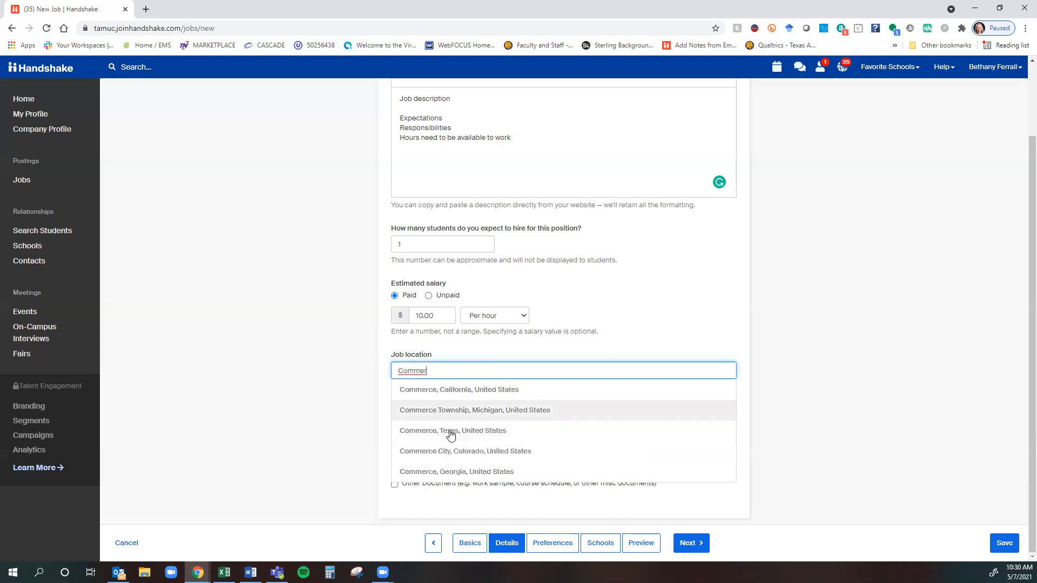
click(451, 431)
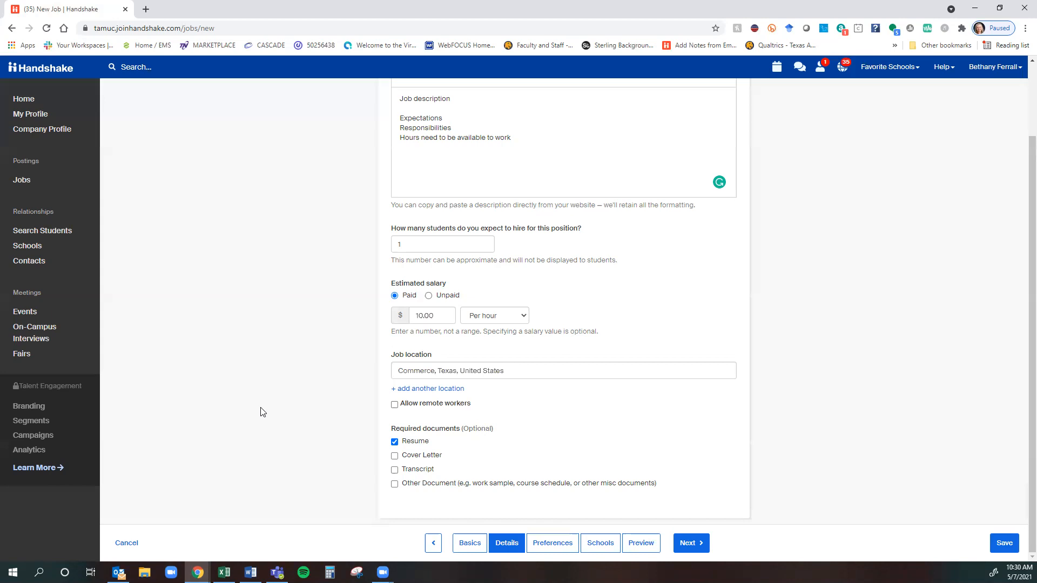
triple_click(442, 431)
click(329, 451)
Require an Other Document described as 'Work Study Permit' and 'Course Schedule'.
click(394, 483)
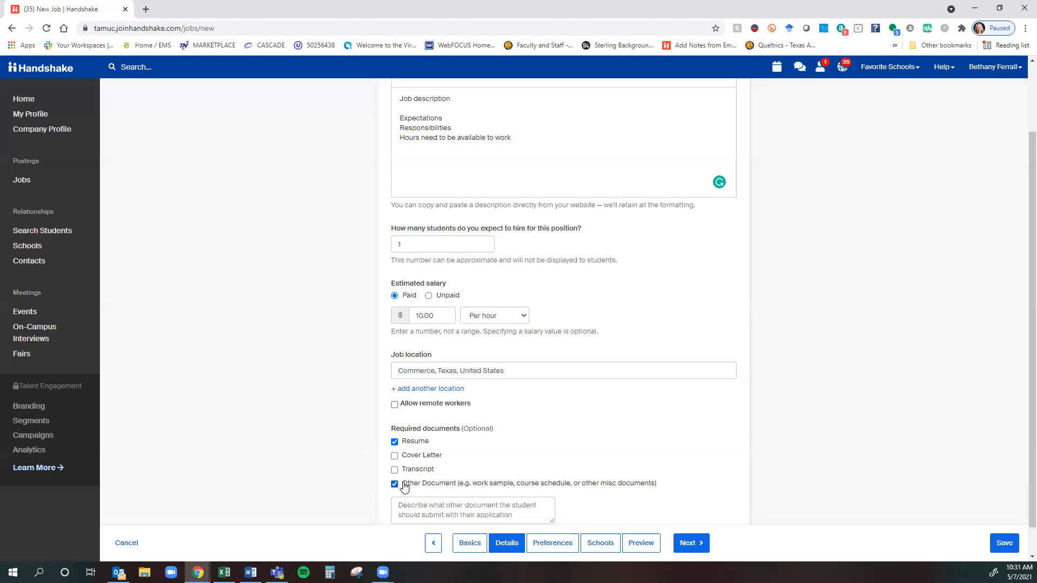
click(426, 506)
text(Work Study P[e)
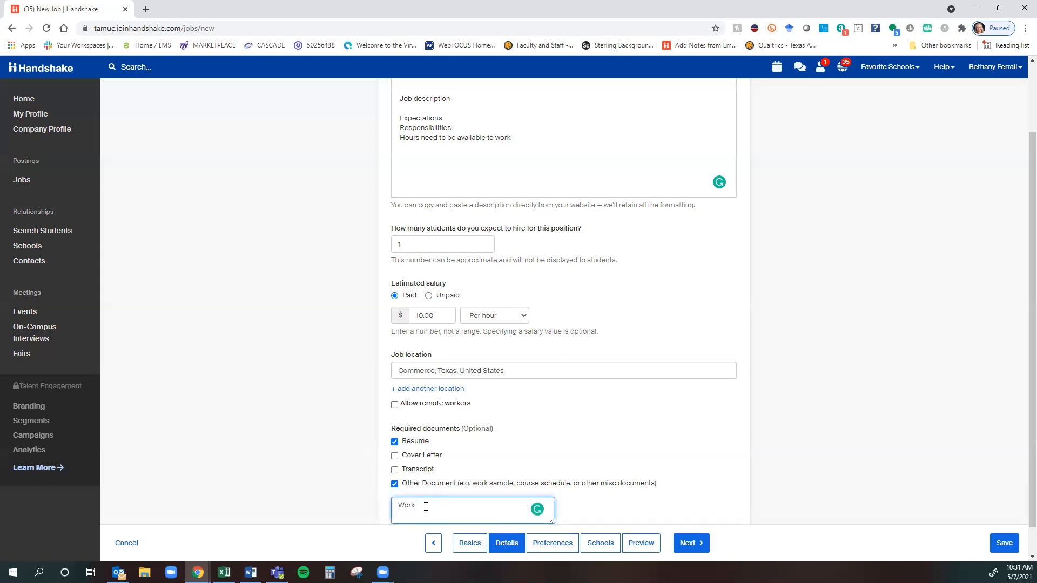
key(BackSpace)
key(BackSpace)
text(ermit)
key(Return)
text(Course Schedule)
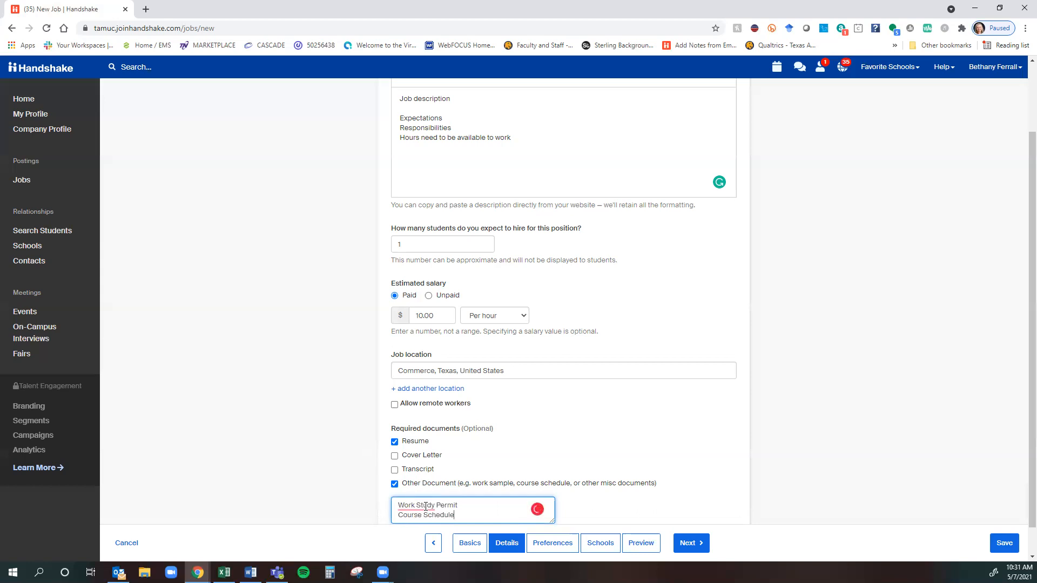
click(358, 482)
Scroll through the filled-in Details step, highlighting text in its fields to check it.
scroll(349, 450, down, 1)
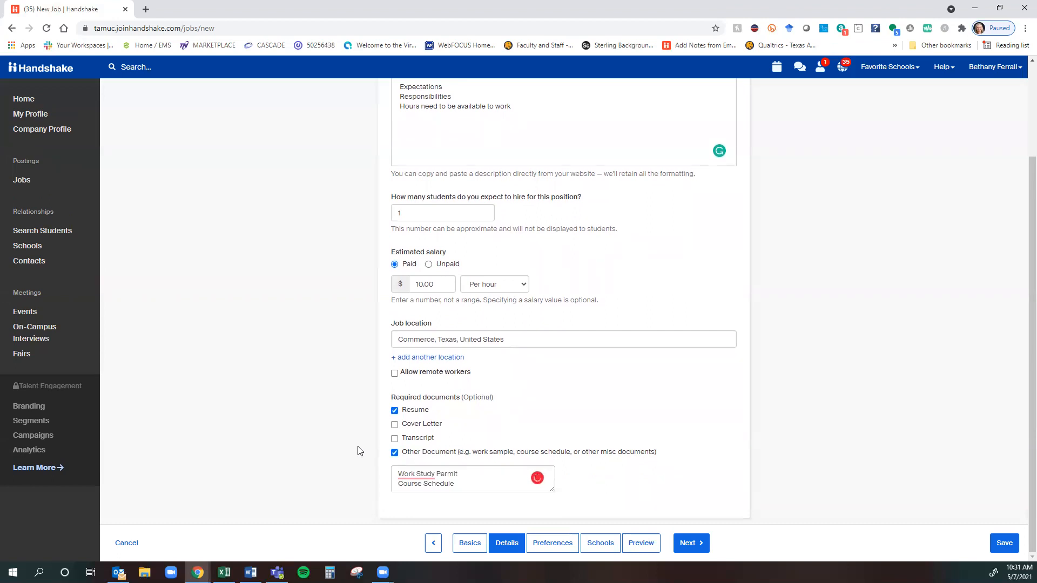
drag(479, 469, 388, 472)
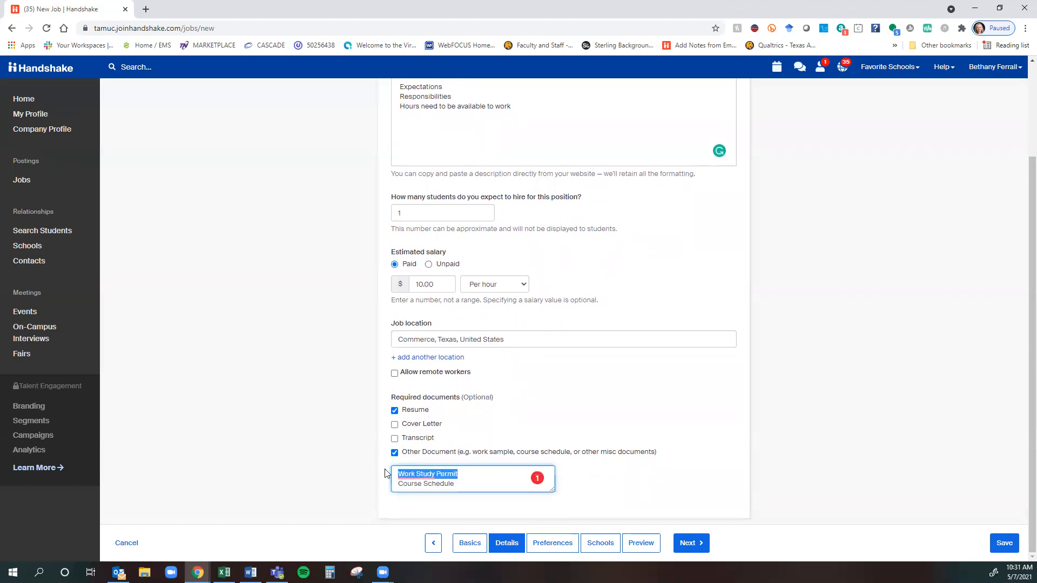
click(282, 471)
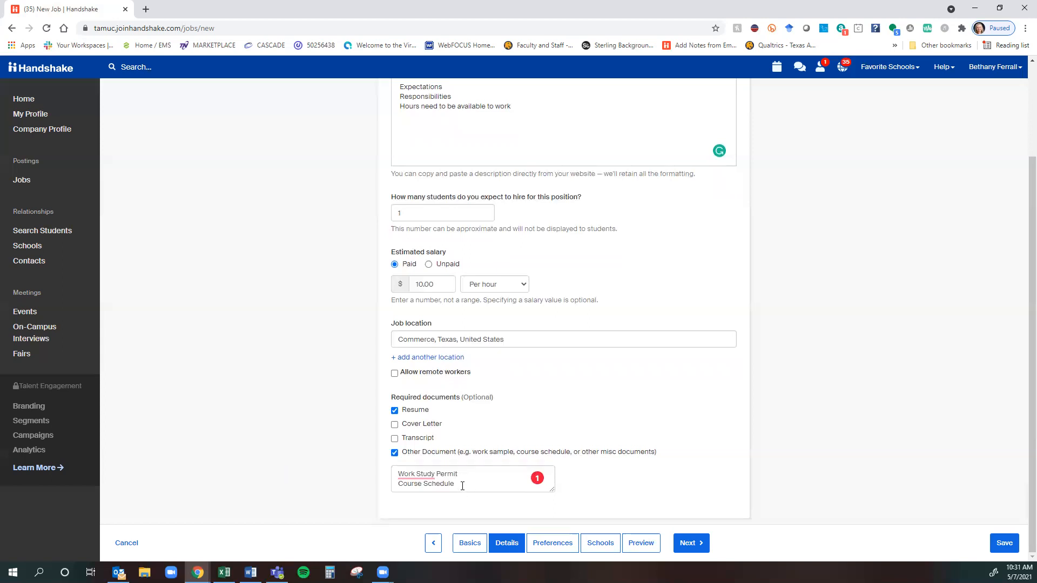
drag(462, 485, 393, 484)
click(291, 487)
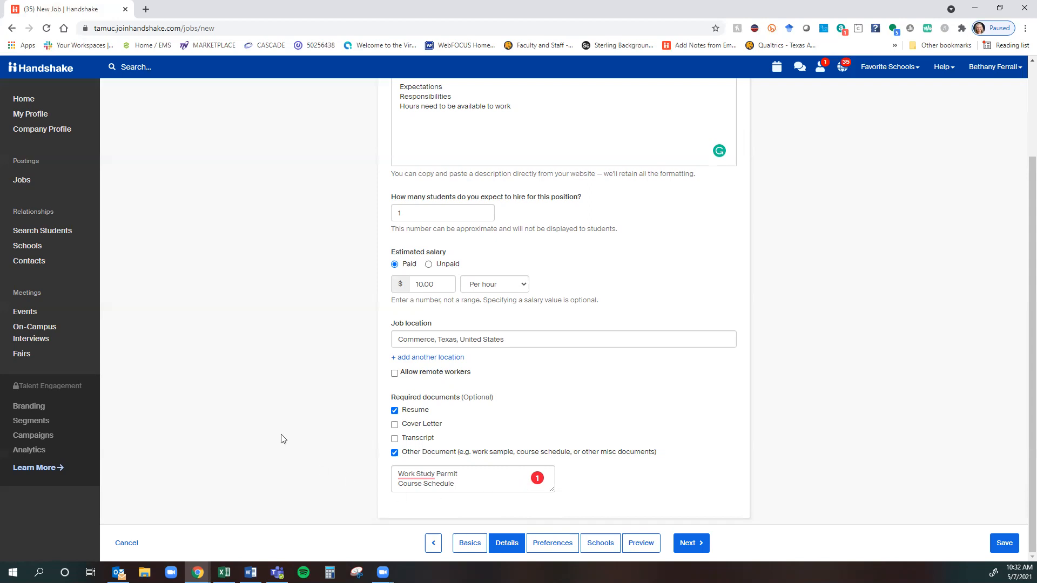
Go to the Preferences step and mark Freshman through Senior as preferred school years.
click(564, 548)
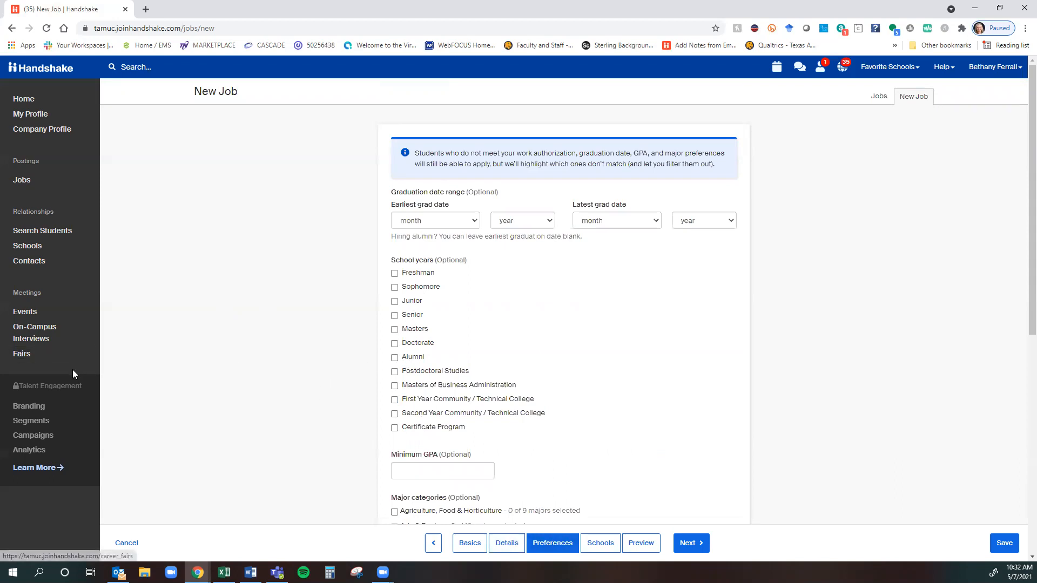
click(422, 273)
click(423, 287)
click(416, 302)
click(412, 318)
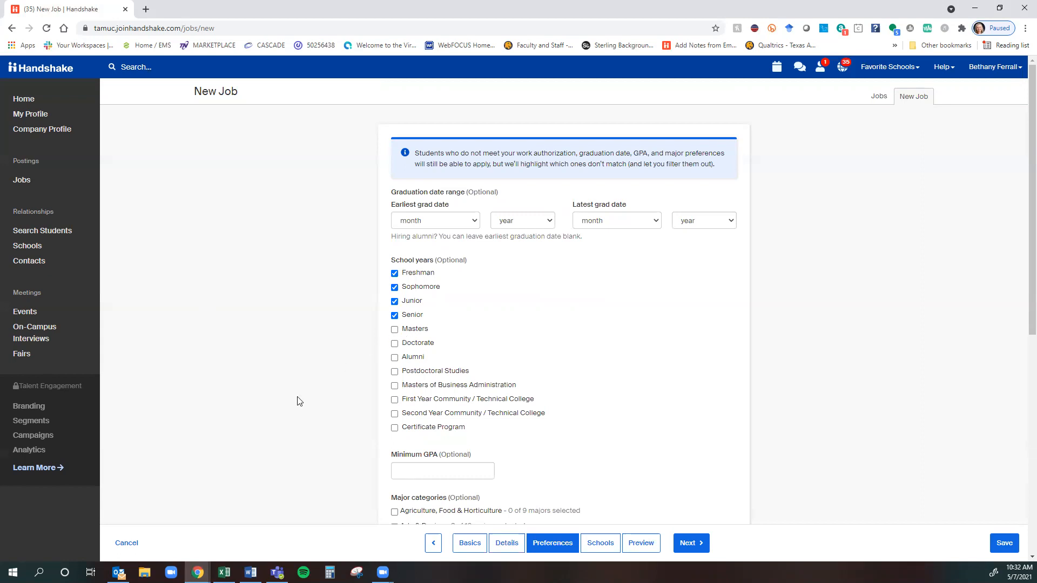
Clear all school years, including briefly tried Masters and Doctorate, so none remain selected.
click(394, 316)
click(394, 301)
click(395, 287)
click(394, 273)
click(394, 329)
click(394, 343)
click(394, 343)
Toggle the Business, Entrepreneurship & Human Resources major category, leaving it cleared.
scroll(363, 302, down, 8)
scroll(410, 381, up, 4)
scroll(399, 392, down, 2)
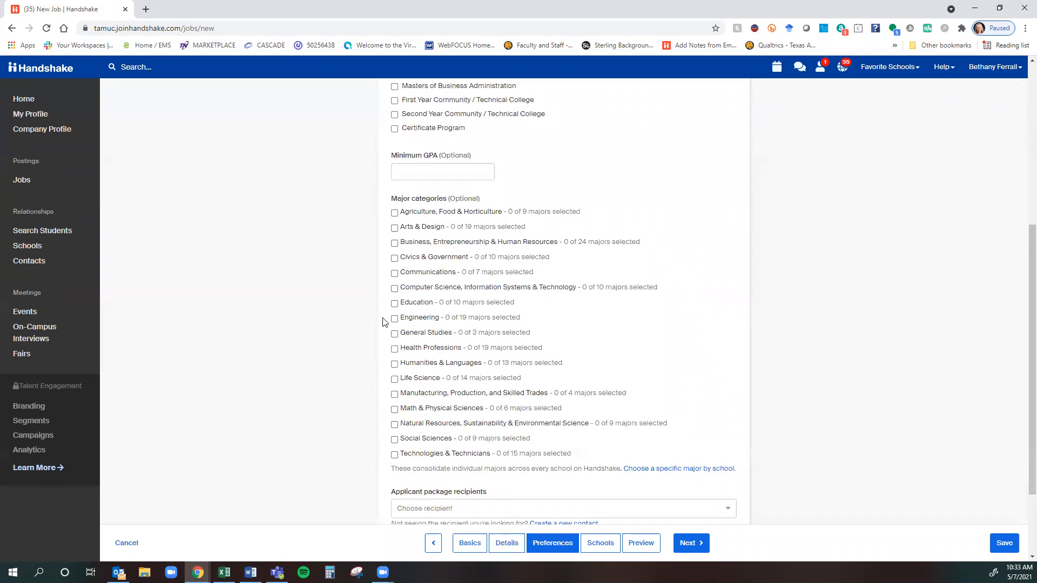
click(394, 243)
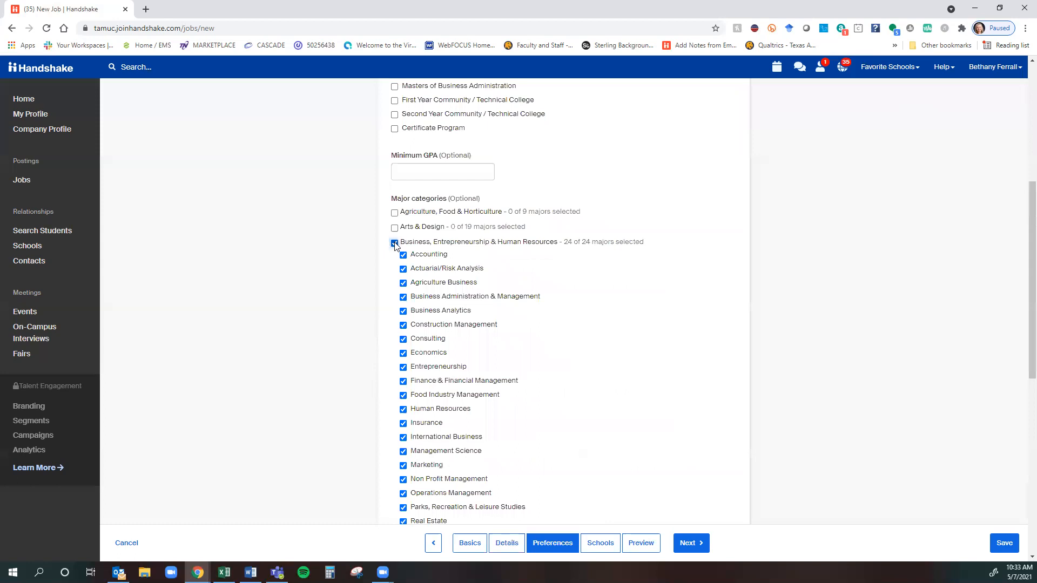
click(394, 243)
click(395, 243)
click(393, 244)
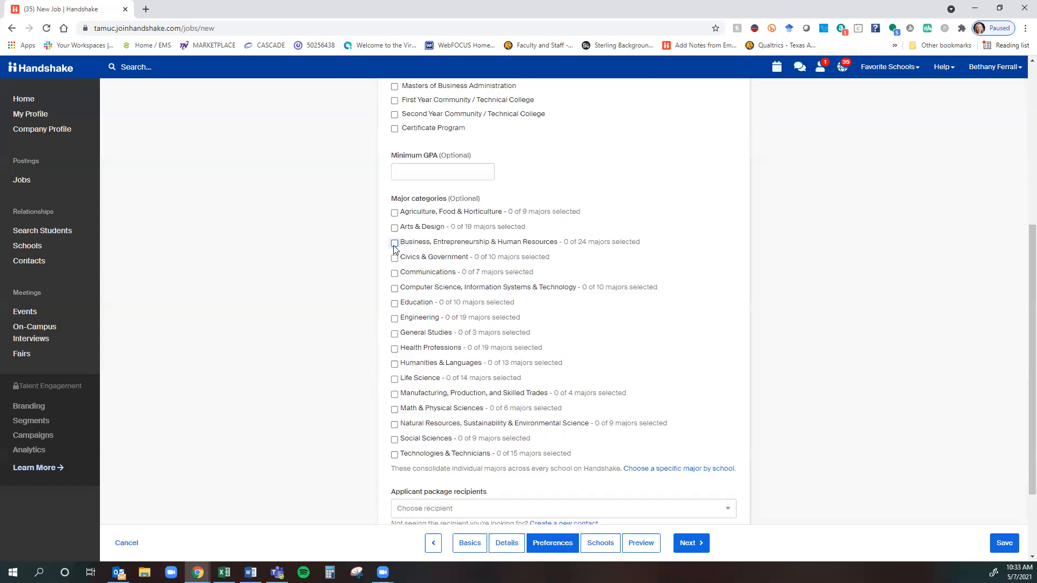
click(557, 242)
click(556, 243)
scroll(551, 270, down, 2)
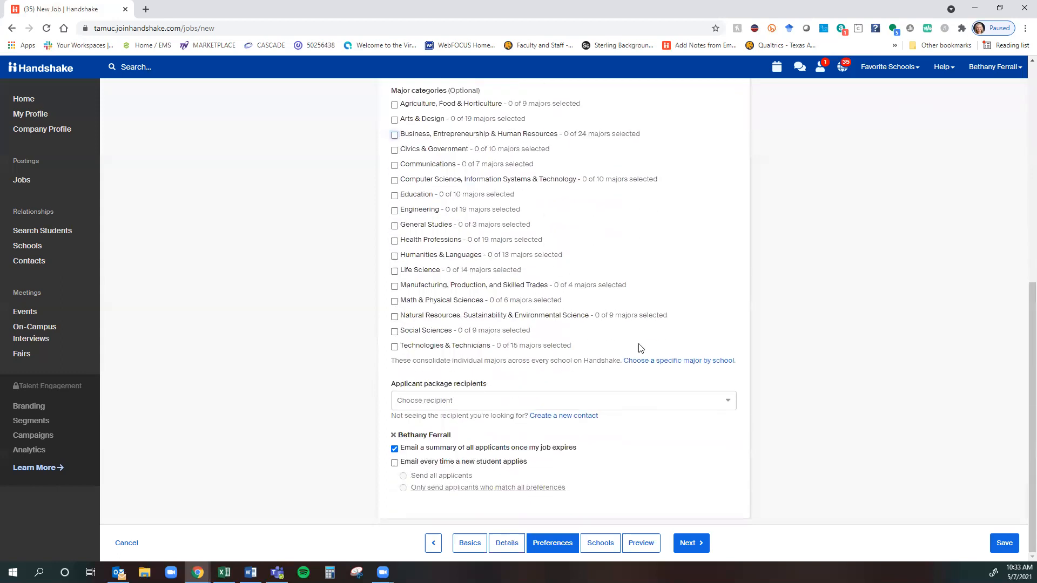
Add Accounting at Texas A&M University-Commerce as an individual preferred major.
click(716, 360)
click(539, 118)
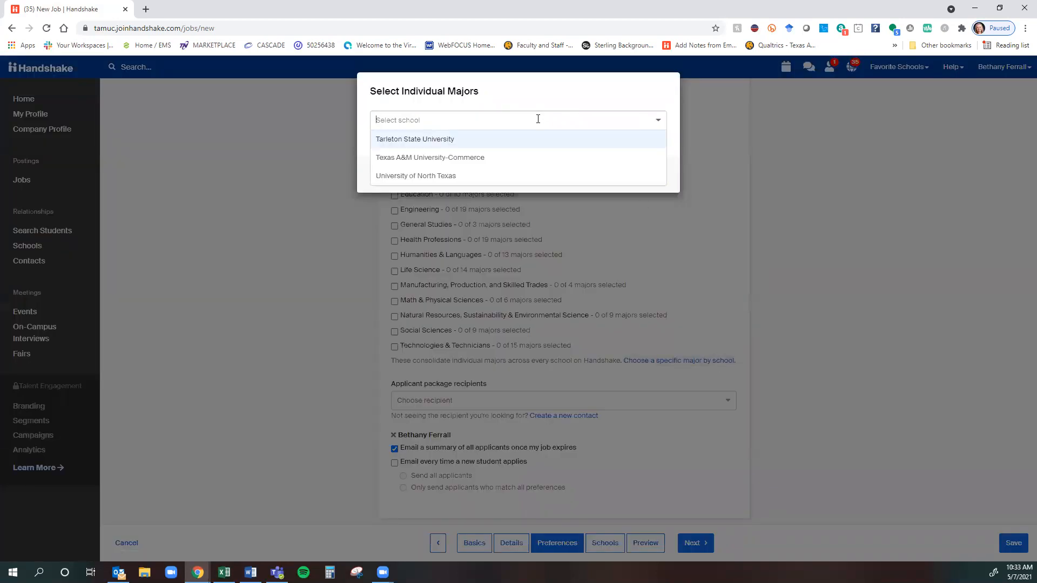
click(477, 159)
click(477, 159)
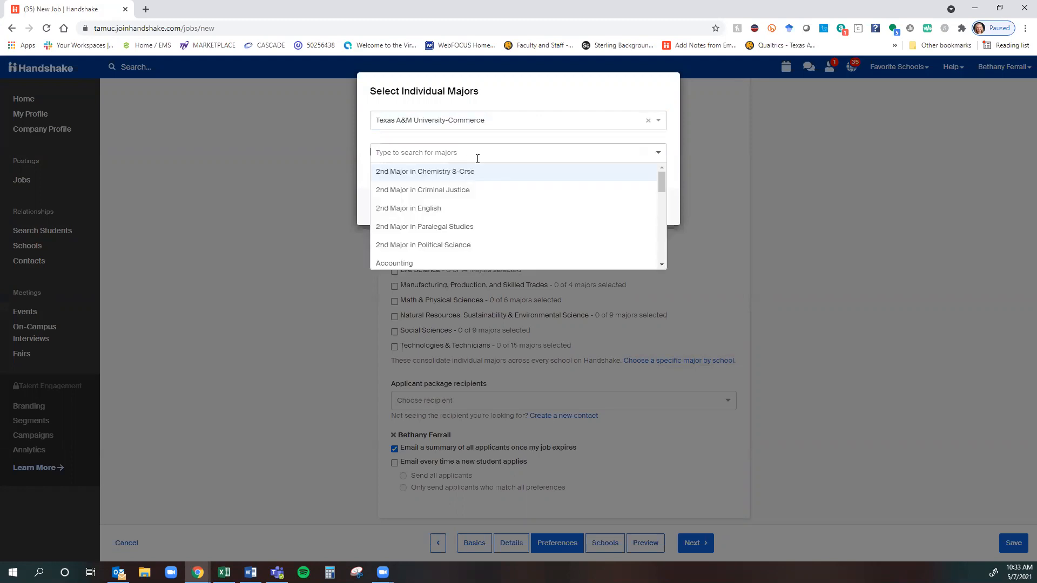
text(acc)
click(449, 171)
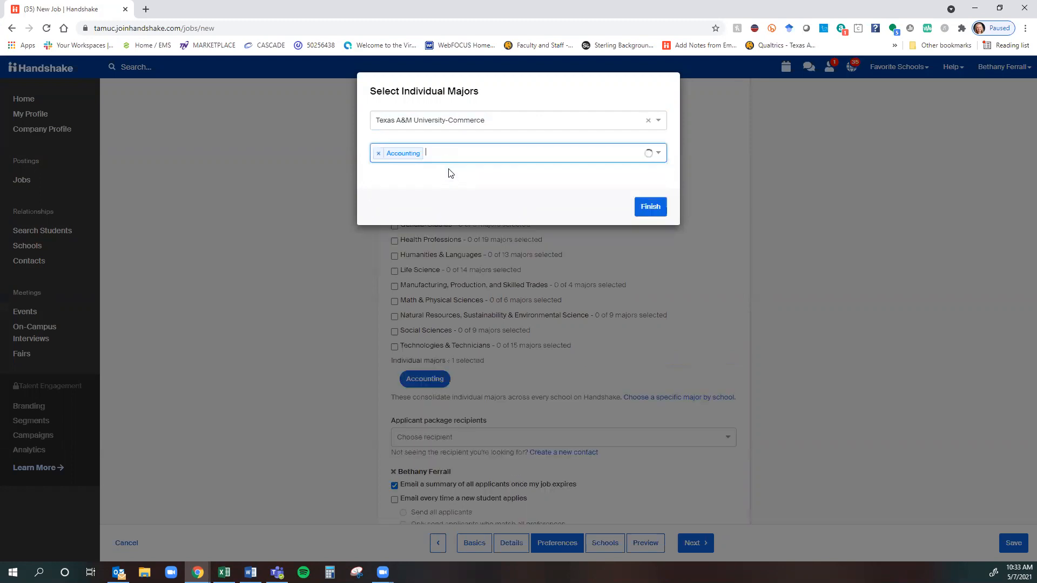
click(650, 206)
scroll(324, 330, up, 1)
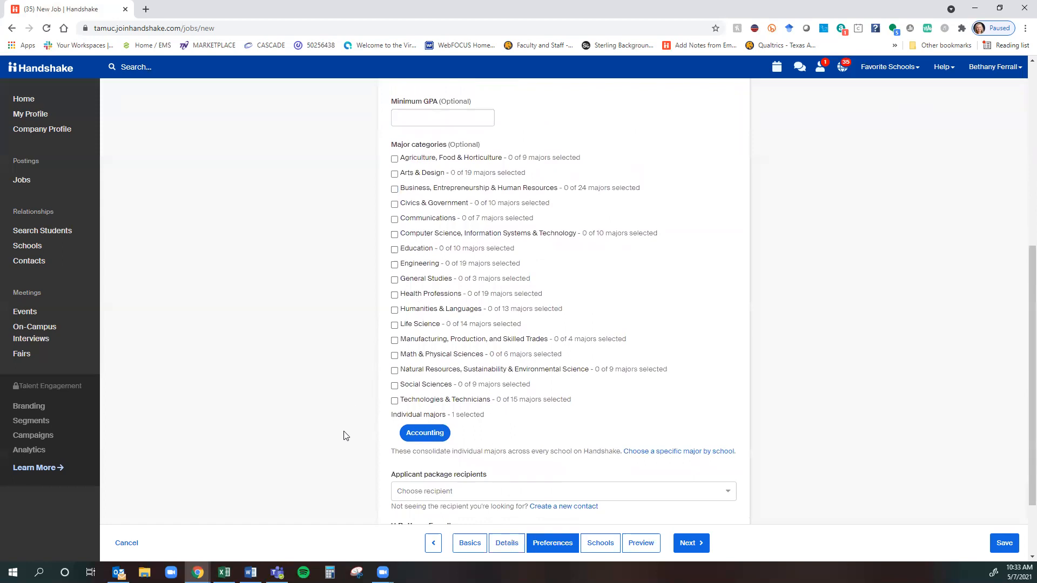
Mark Freshman, Sophomore, Junior and Senior as preferred school years.
scroll(340, 437, down, 2)
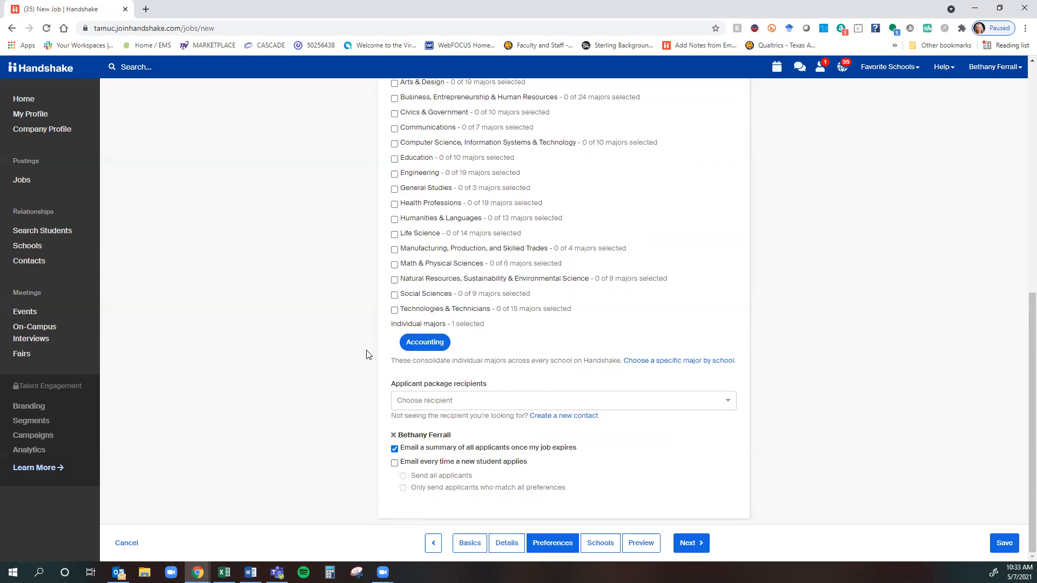
scroll(607, 343, up, 8)
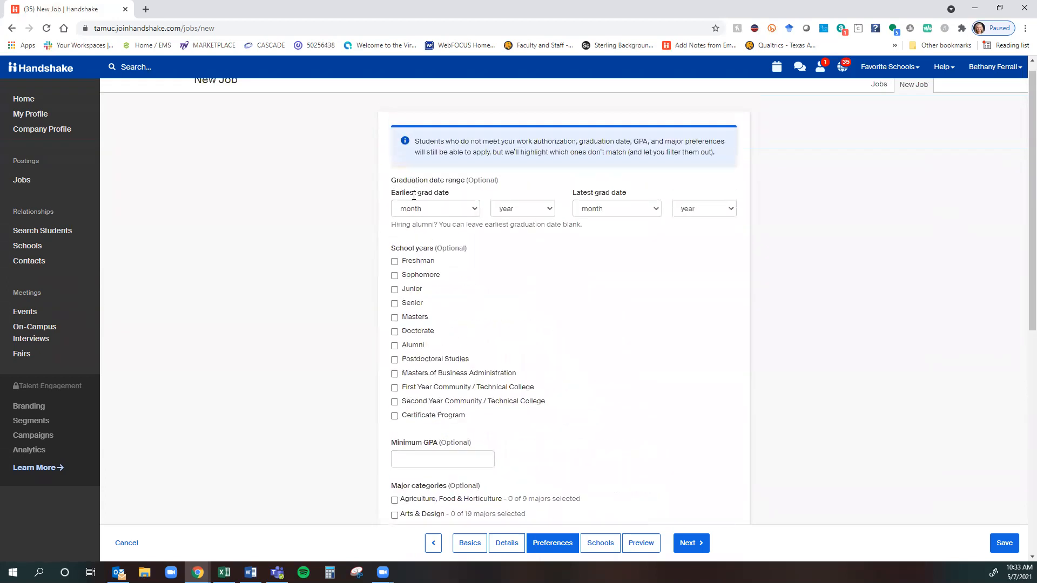
click(416, 263)
click(416, 276)
click(404, 290)
click(416, 304)
Email applicants each time a student applies, only those matching all preferences, with no end summary.
scroll(422, 307, down, 8)
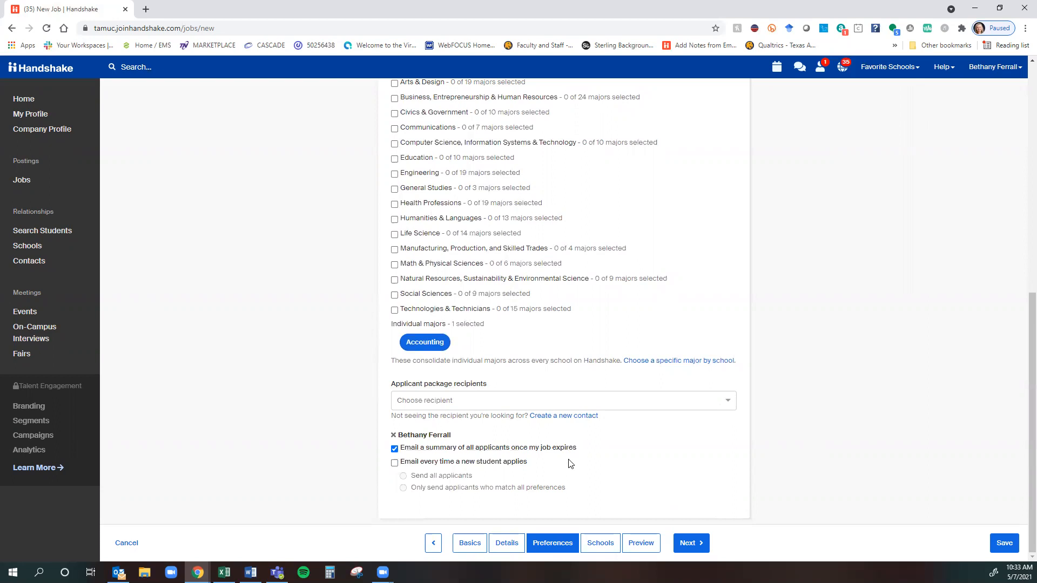
click(597, 542)
drag(412, 441, 472, 439)
click(330, 435)
click(517, 466)
click(475, 450)
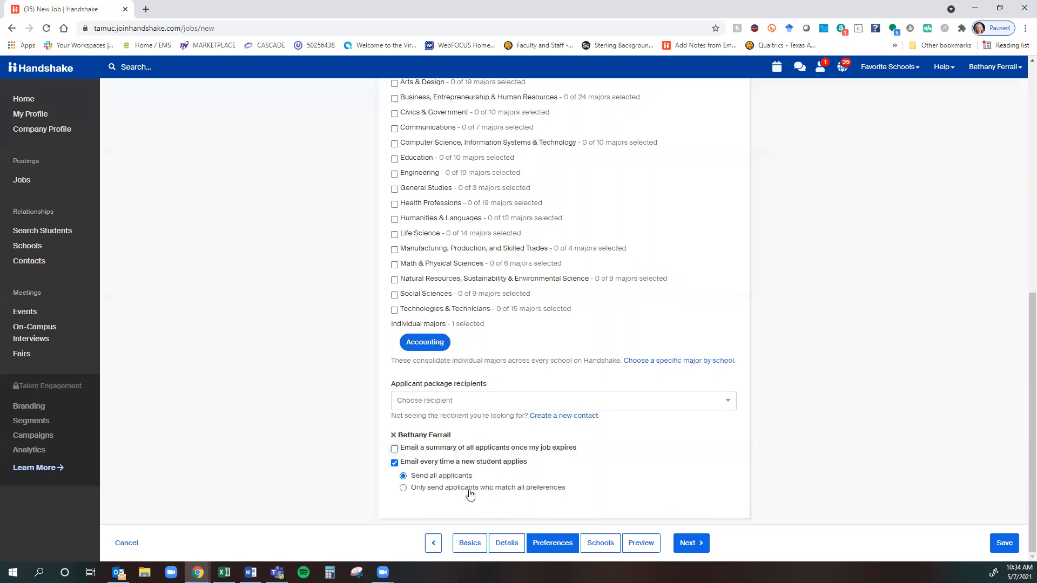
click(445, 490)
scroll(453, 340, up, 3)
scroll(454, 341, up, 5)
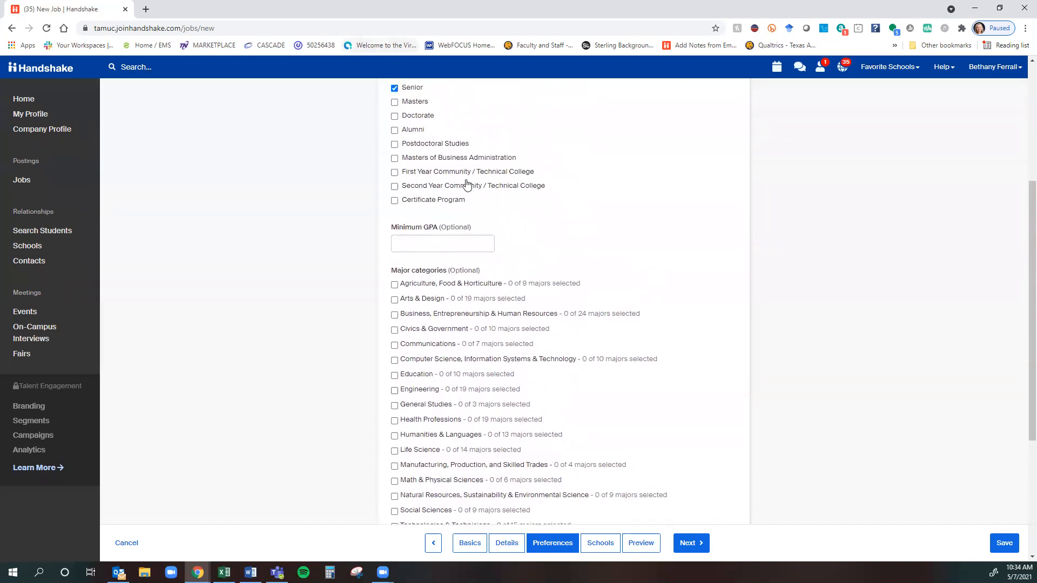
scroll(448, 320, down, 8)
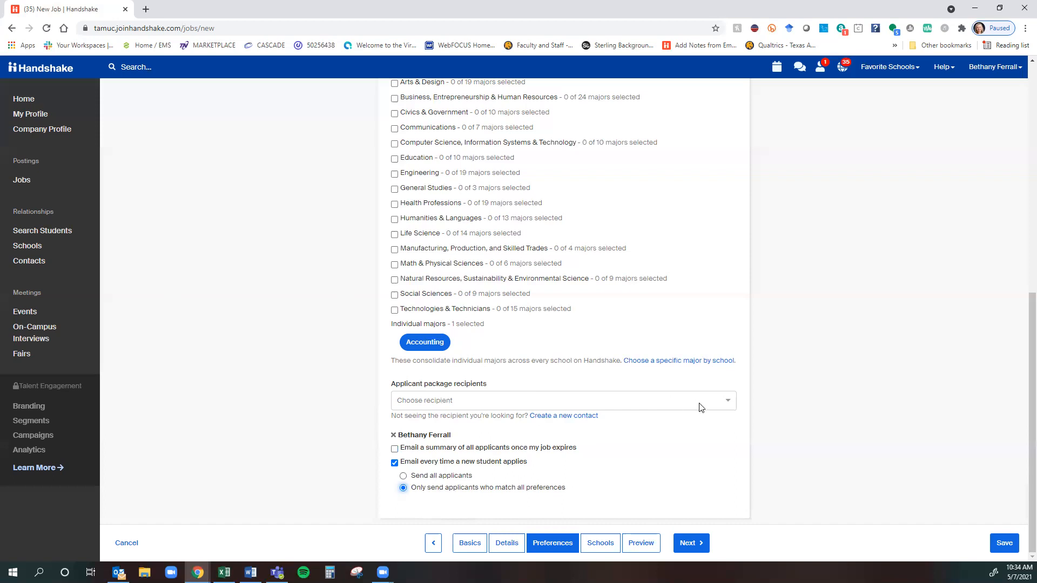
Add another staff member as an applicant package recipient and continue to the Schools step.
click(726, 400)
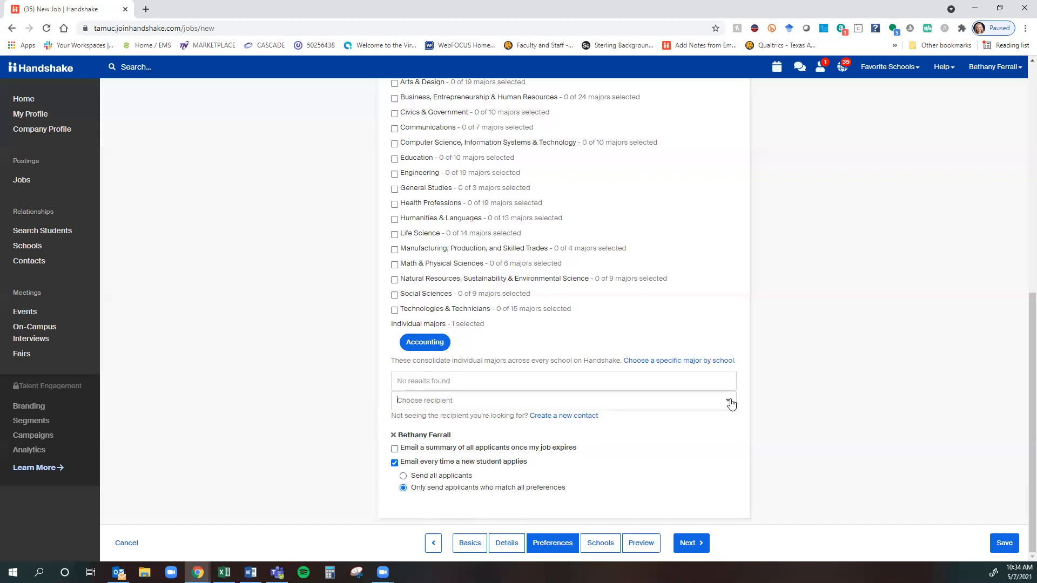
click(455, 381)
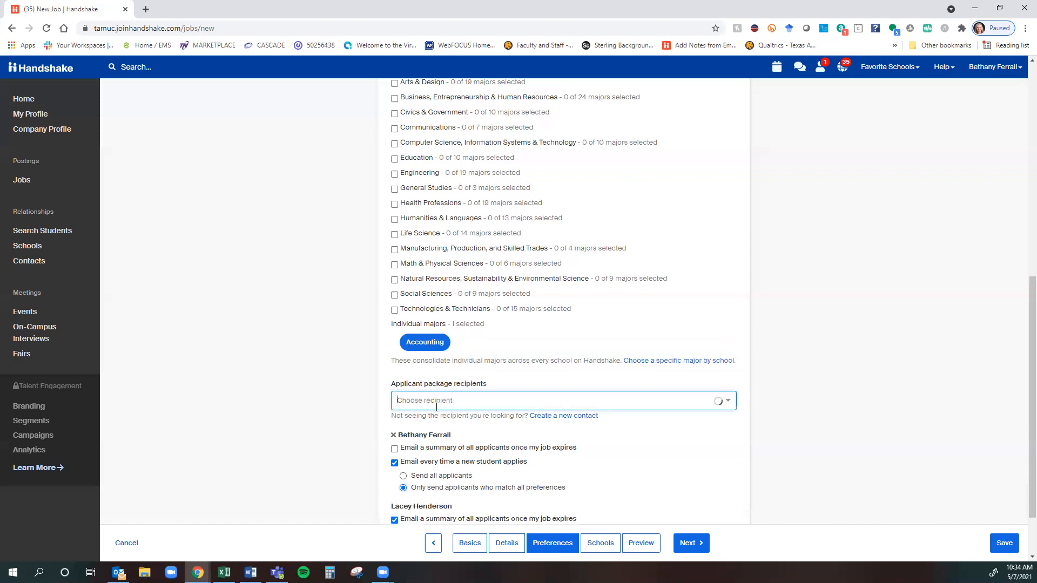
scroll(319, 474, down, 1)
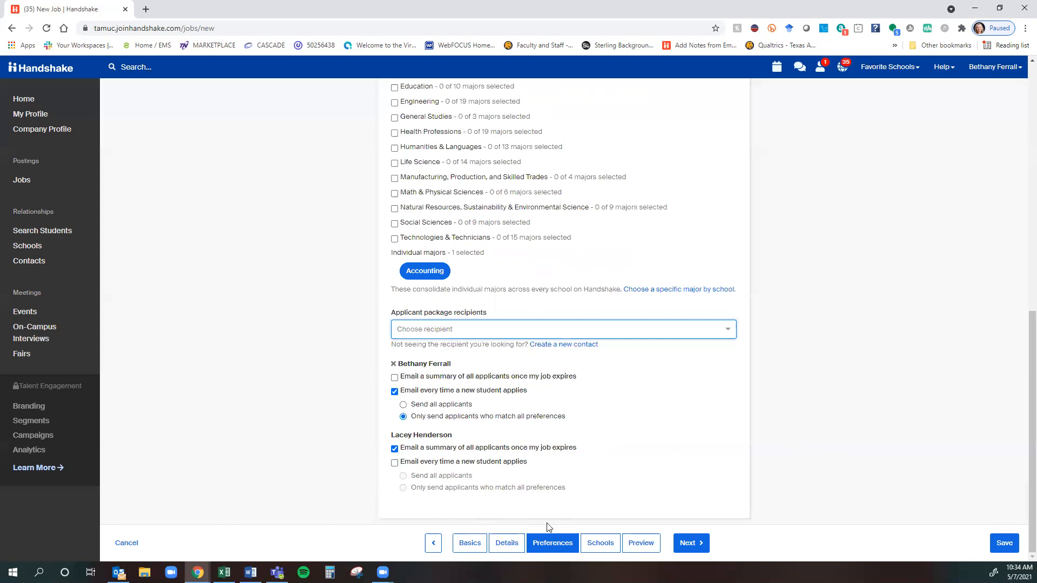
click(591, 549)
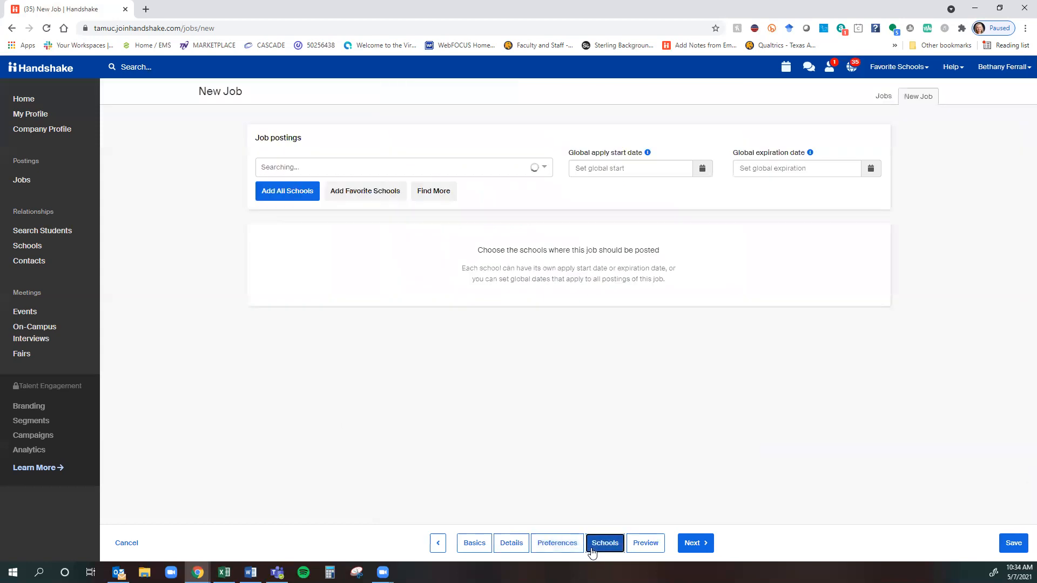
Post the job at Texas A&M University-Commerce, leaving on-campus interviewing off.
click(545, 168)
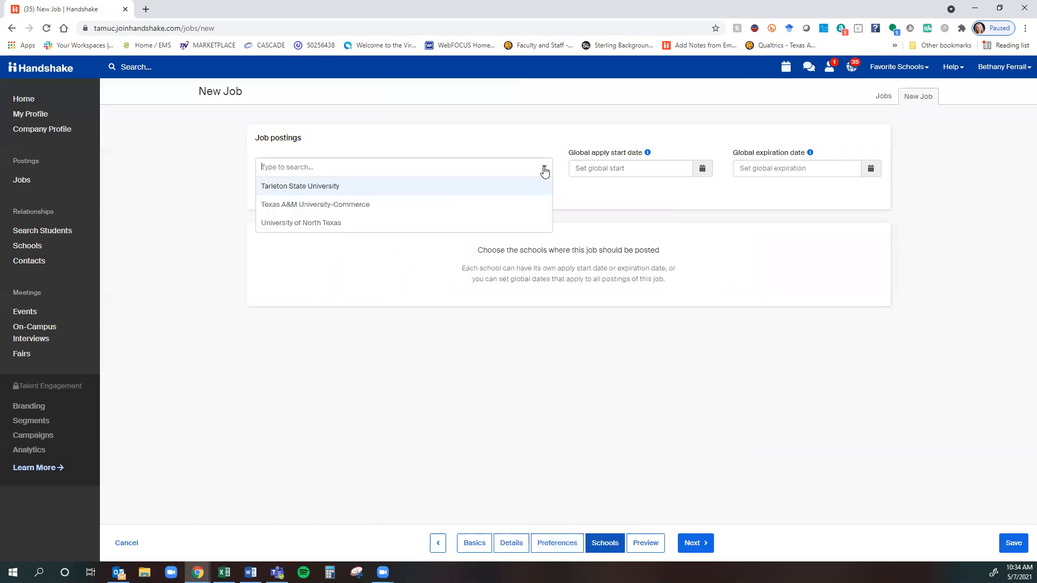
click(372, 204)
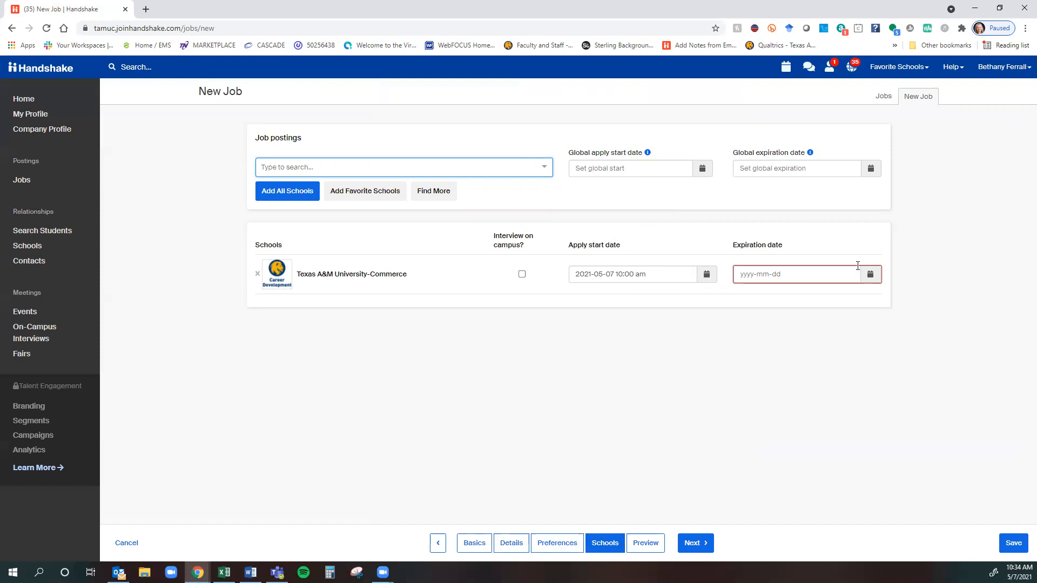
click(522, 275)
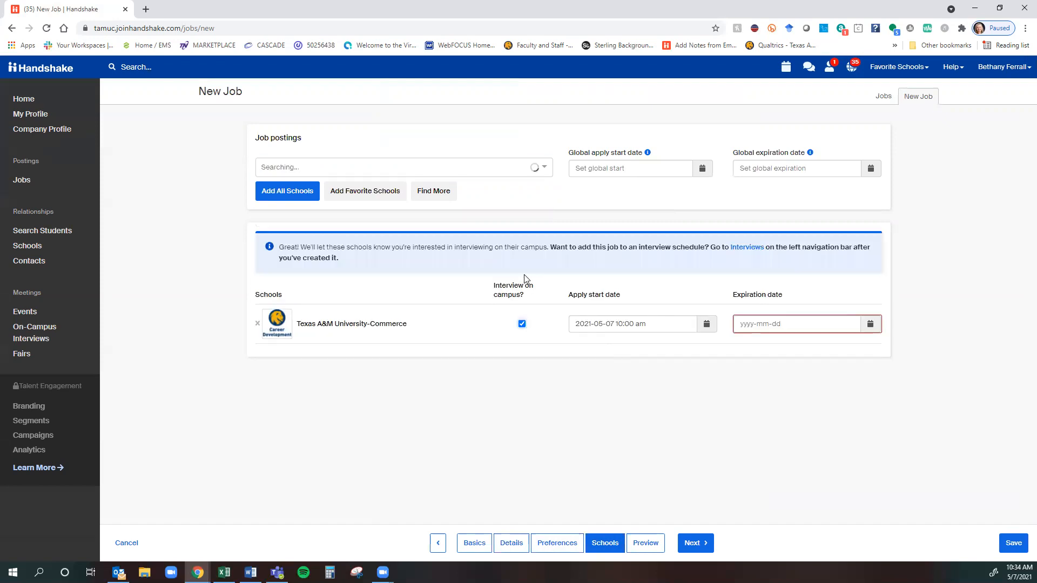
click(522, 323)
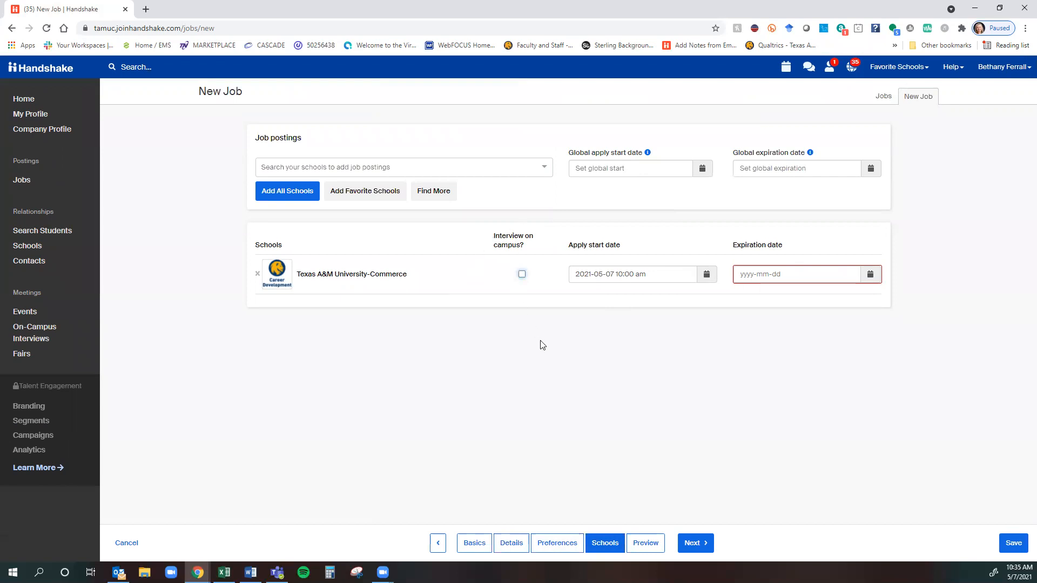
Set the expiration to May 14 at 10:00 AM and preview the posting.
click(870, 276)
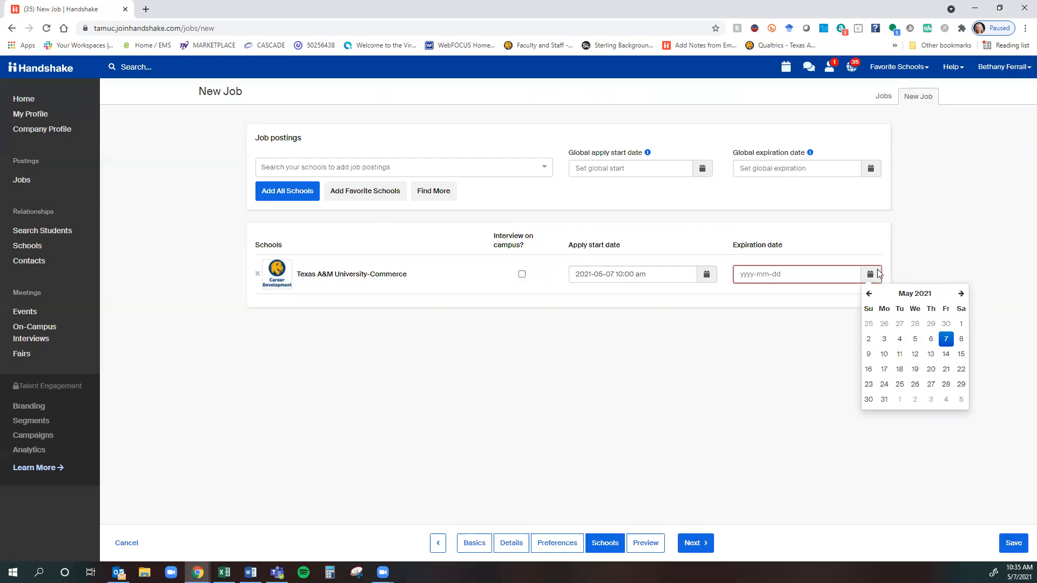
click(946, 355)
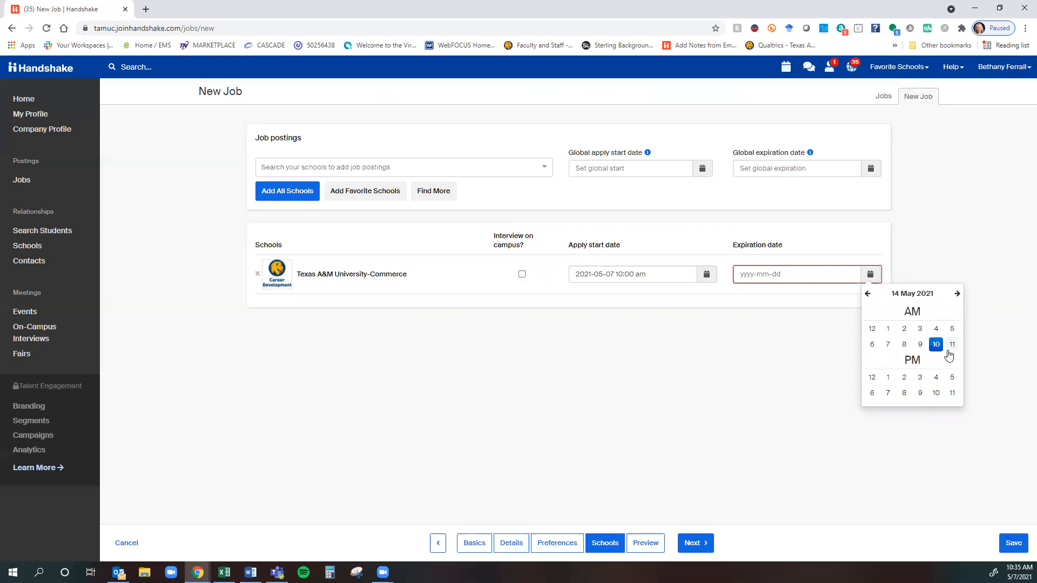
click(935, 346)
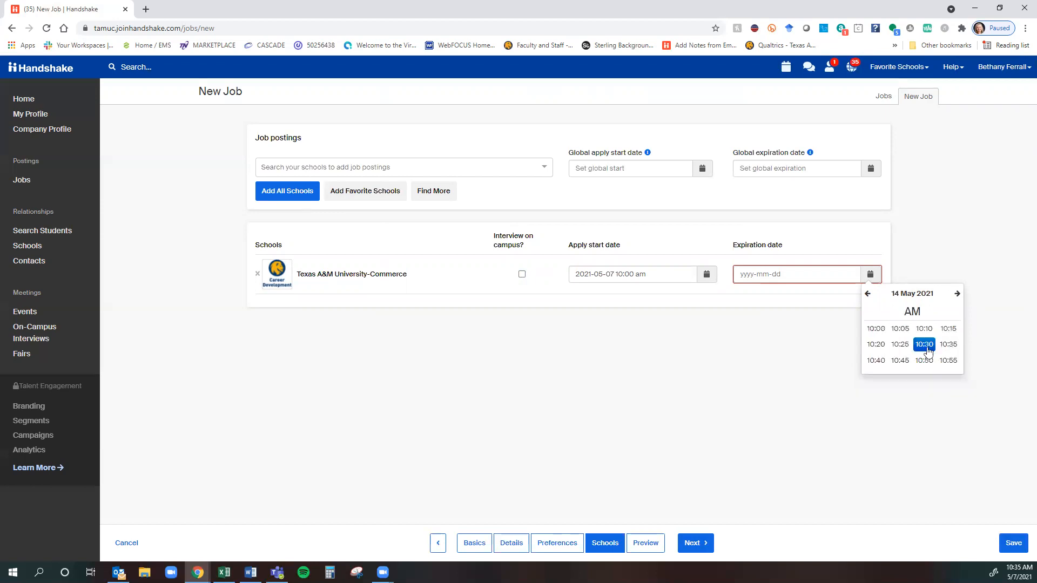
click(875, 328)
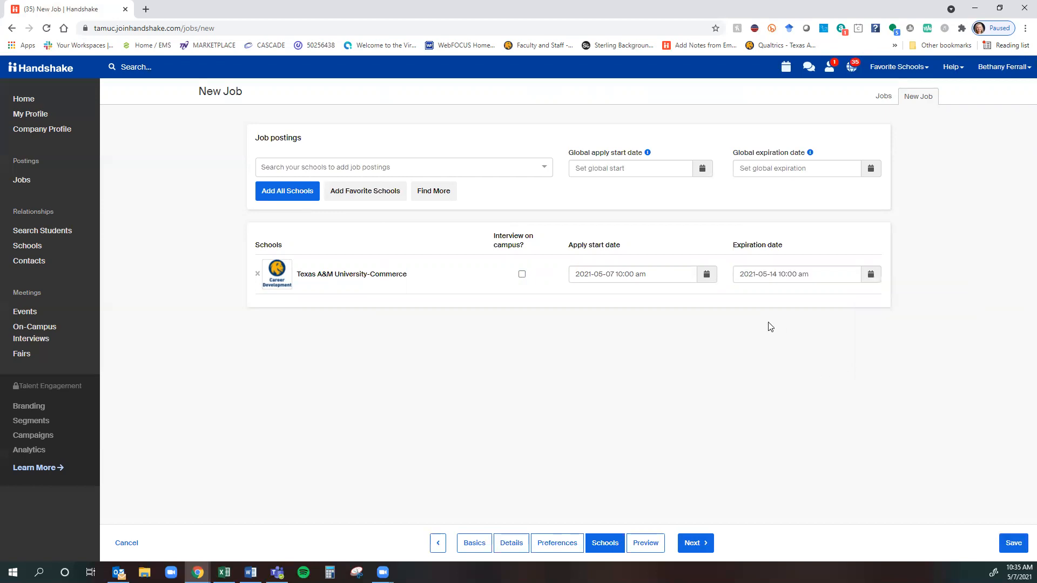
click(643, 548)
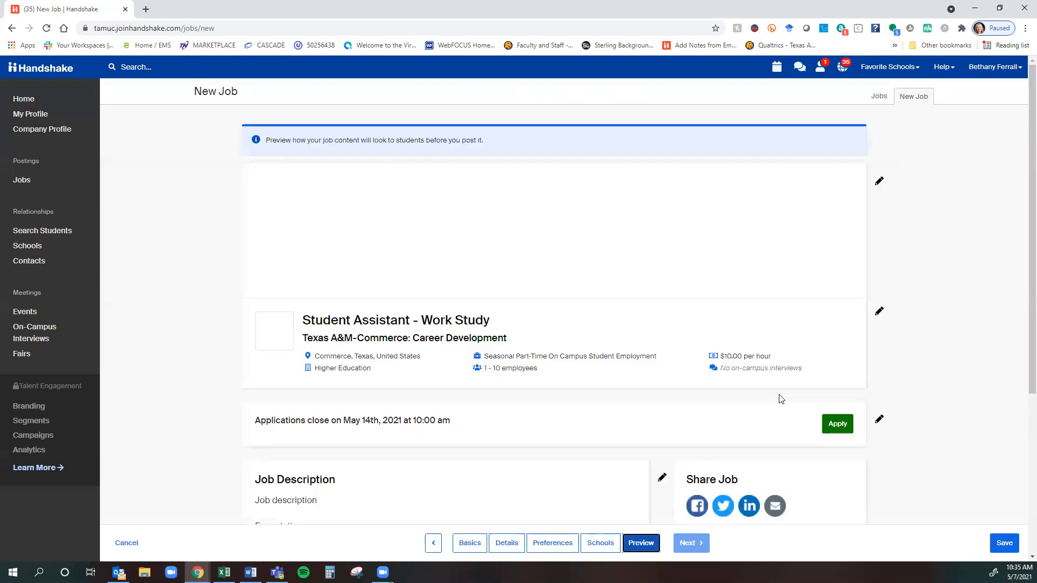
scroll(799, 297, down, 4)
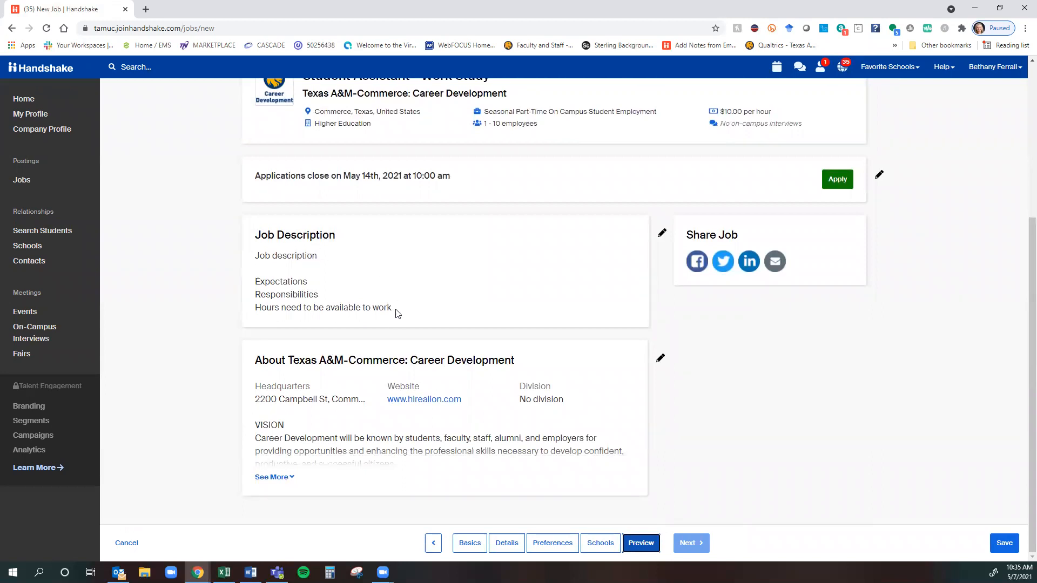
drag(274, 172, 565, 186)
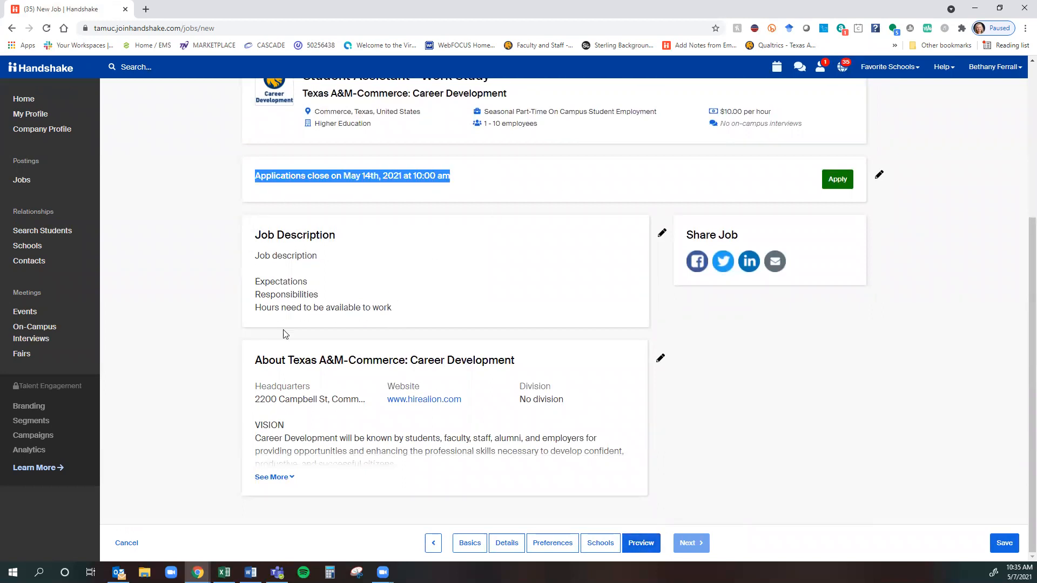
click(289, 477)
scroll(773, 469, up, 5)
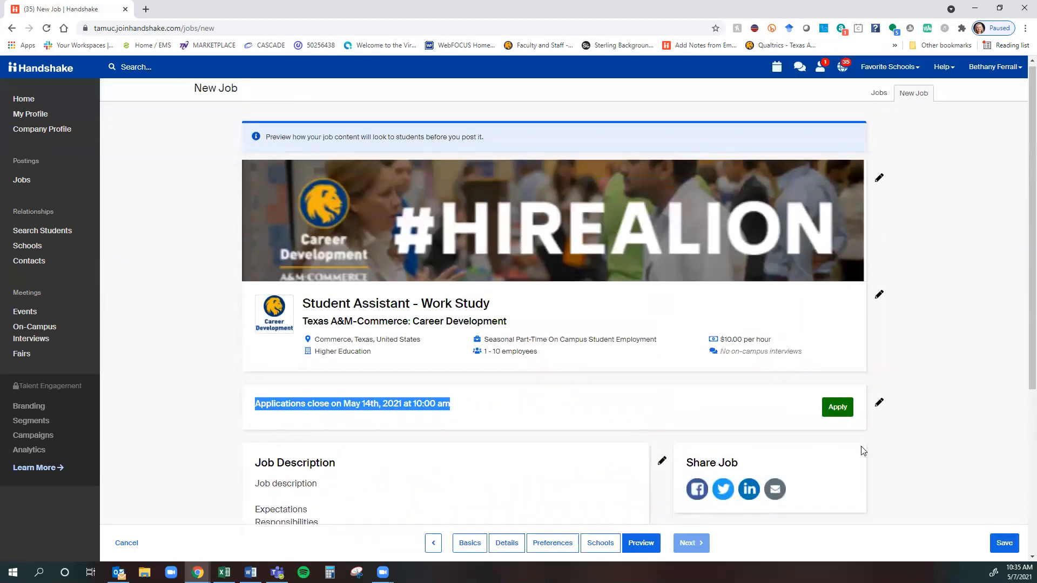
scroll(862, 448, down, 3)
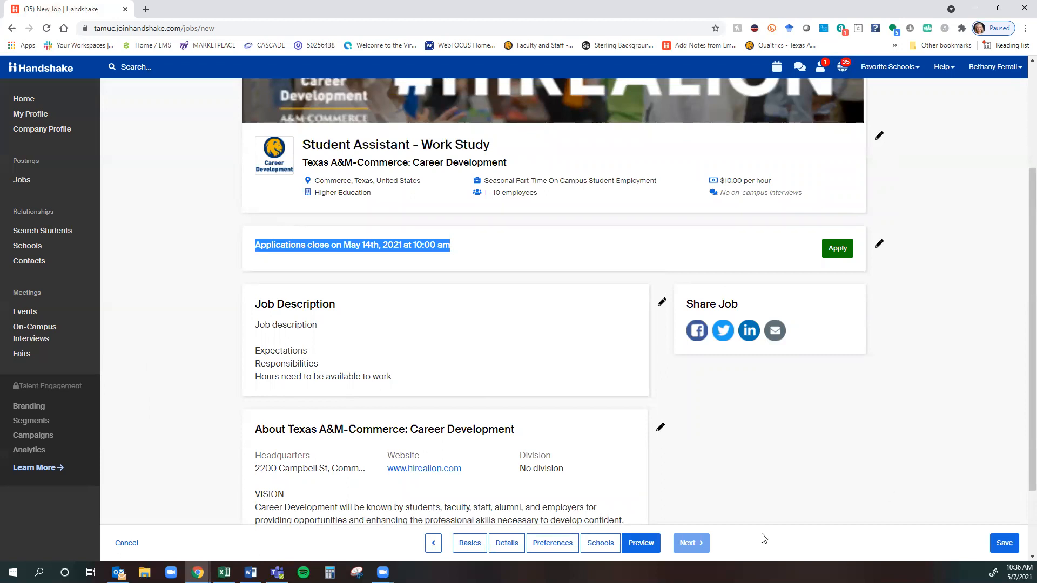
Discard the unsaved job and open the active FALL 2021 Career Development Student Assistant (Work Study) posting.
click(131, 546)
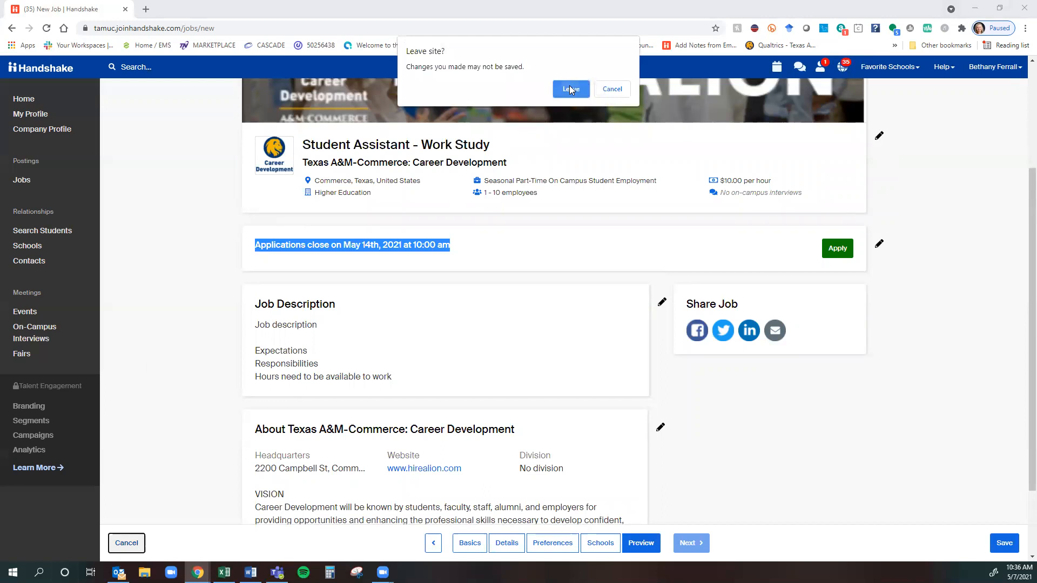
click(570, 89)
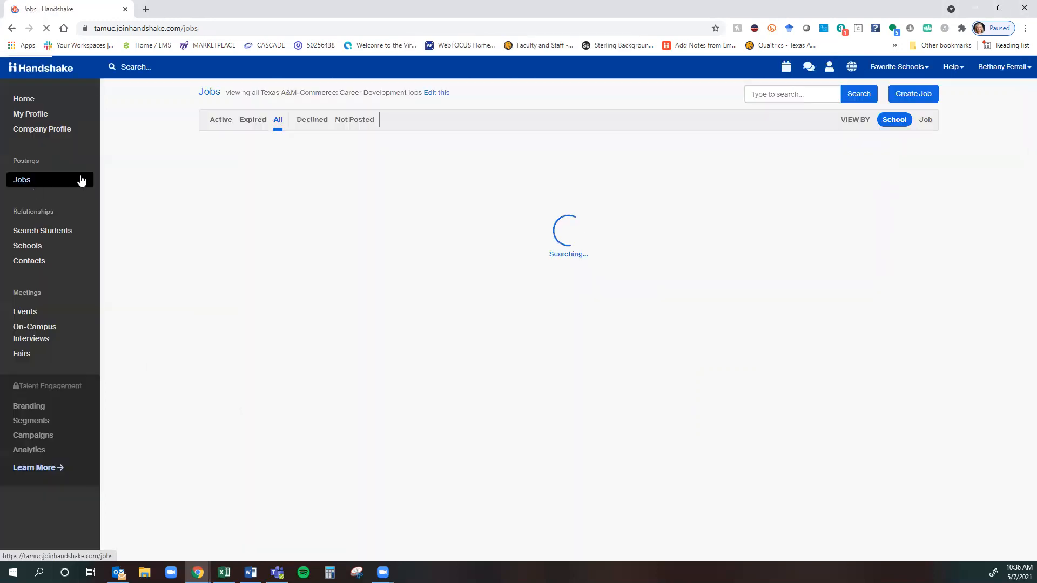
click(220, 121)
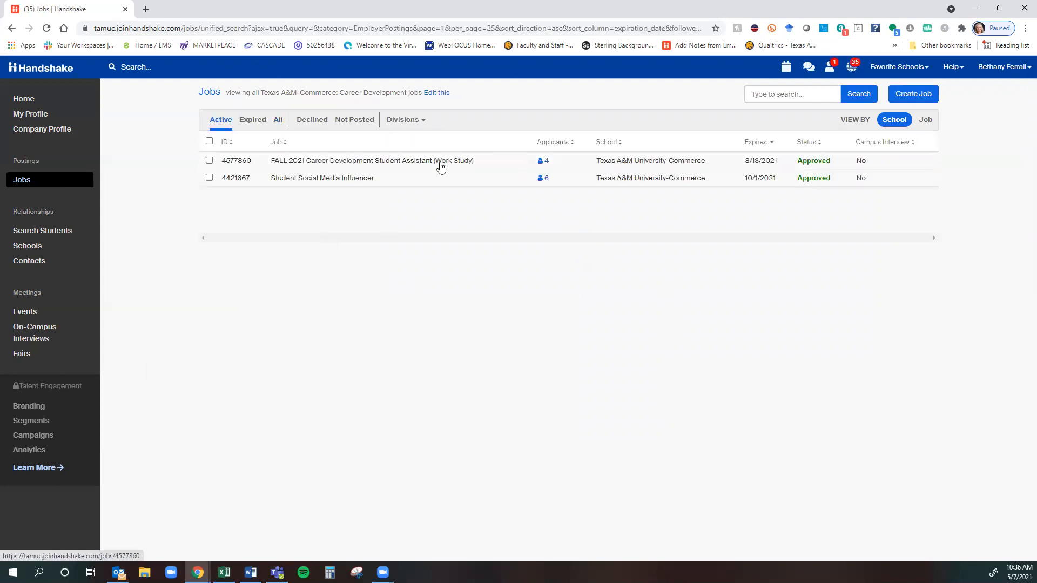
click(444, 163)
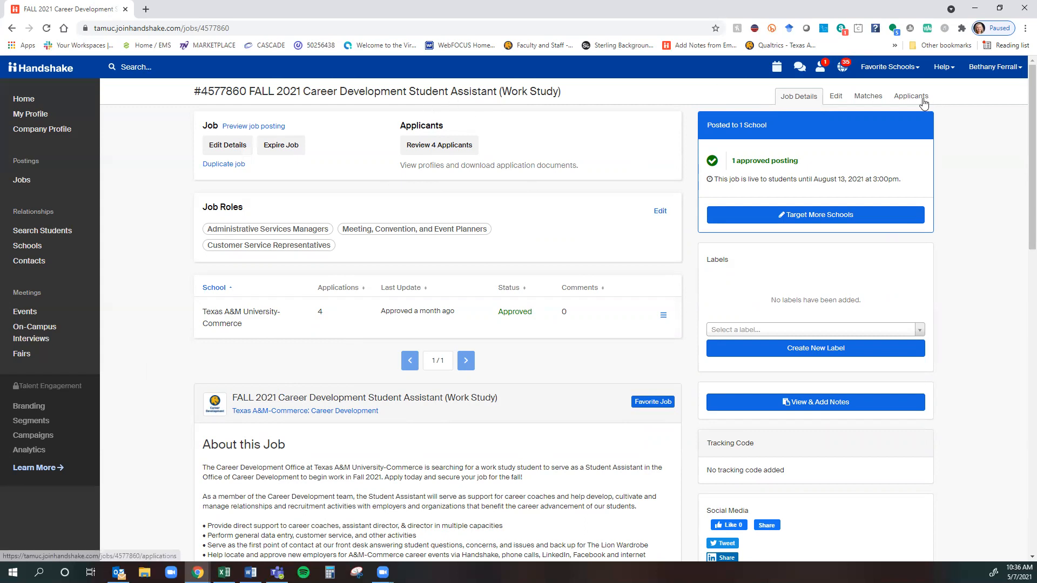
View the four pending applicants, check a status menu, and highlight the job ID in the address.
click(923, 103)
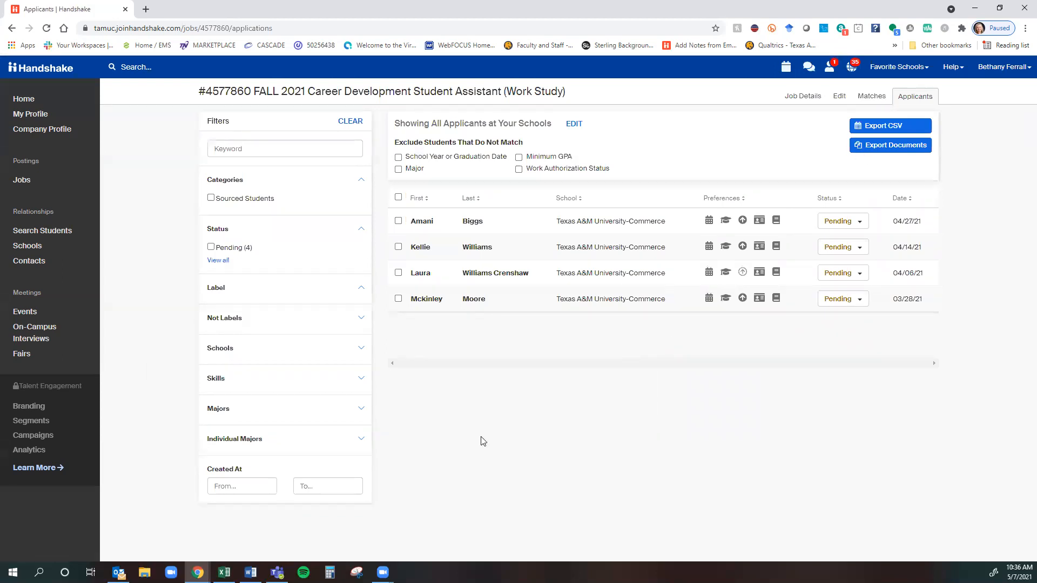
click(862, 225)
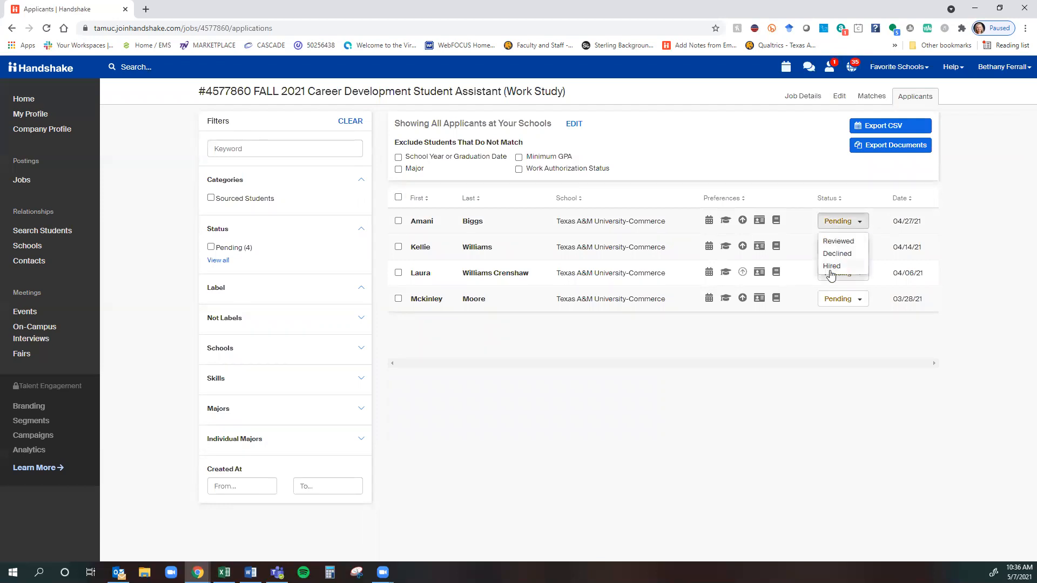
click(684, 405)
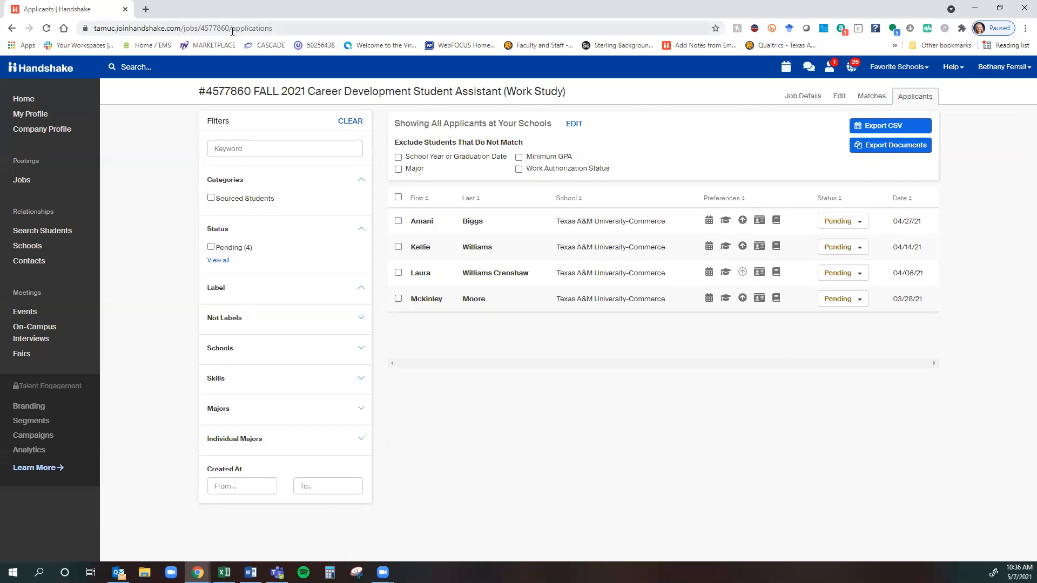
drag(231, 30, 91, 31)
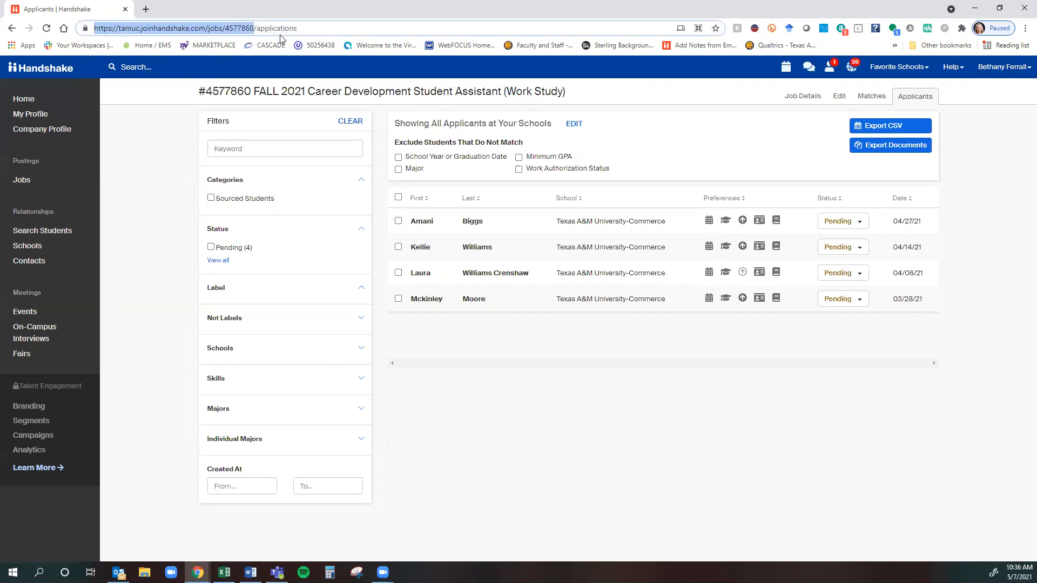
drag(254, 29, 91, 21)
click(173, 166)
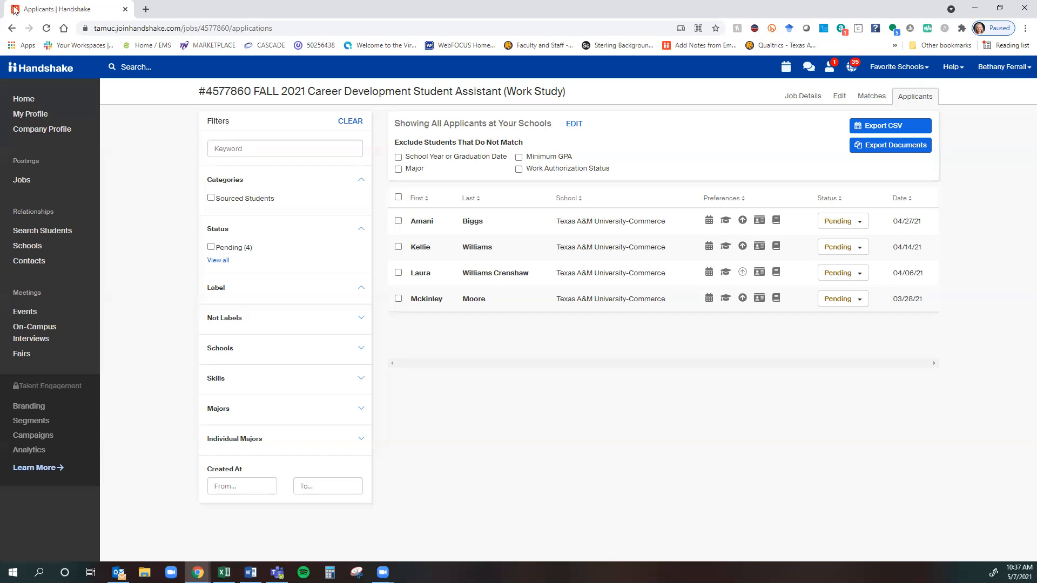
Return to the Home dashboard from the left sidebar.
click(14, 100)
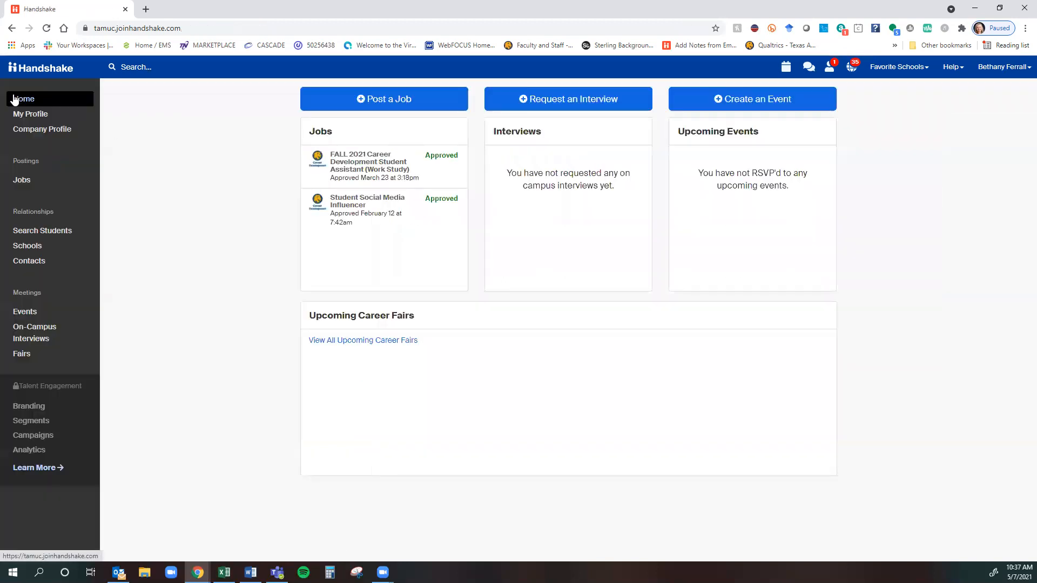